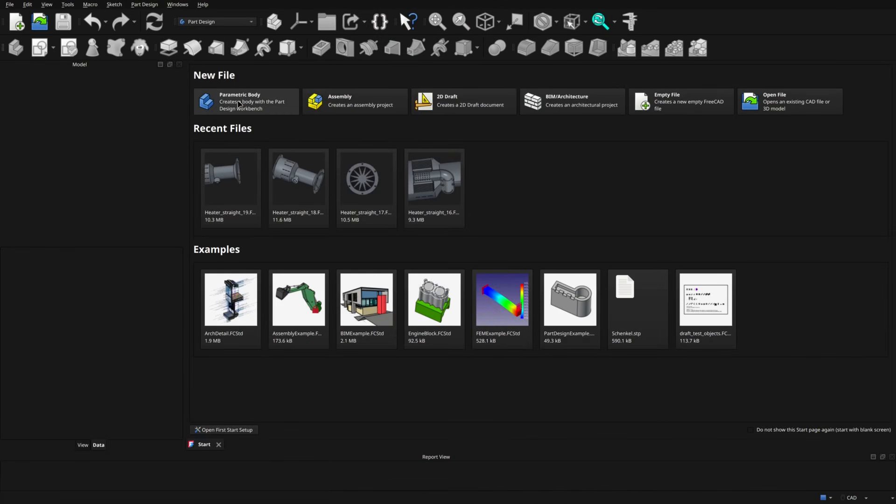
- Create a new parametric body file and start a sketch on the body's XY plane
{"action": "left_click", "coordinate": [238, 103]}
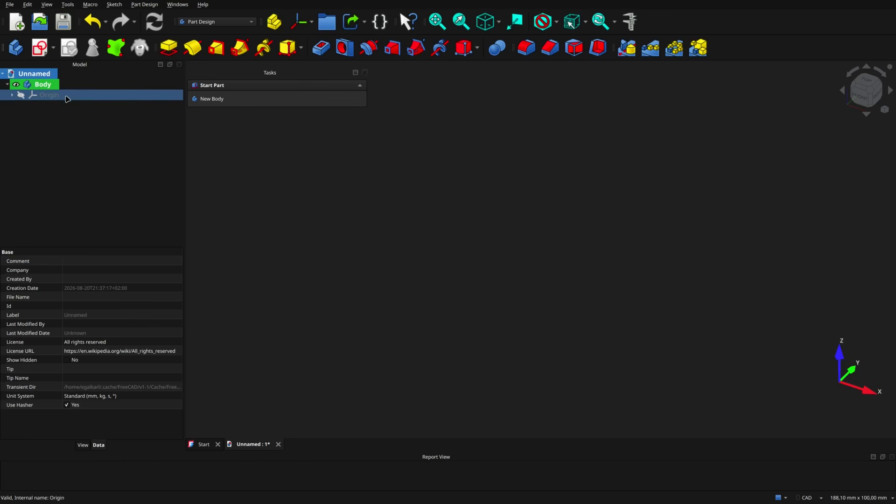
{"action": "left_click", "coordinate": [42, 85]}
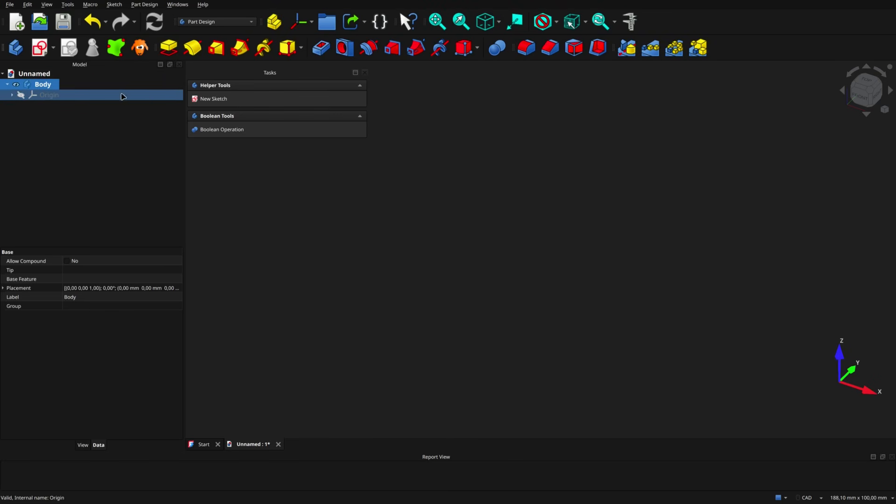
{"action": "left_click", "coordinate": [222, 99]}
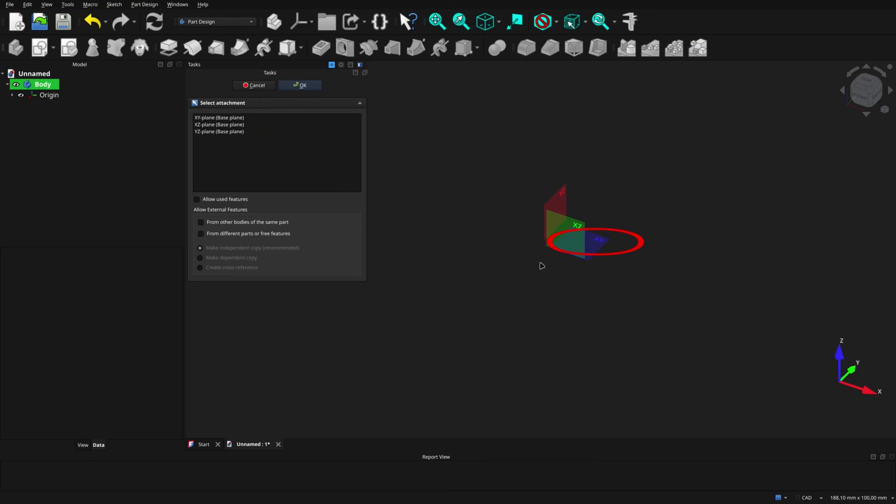
{"action": "left_click", "coordinate": [597, 245]}
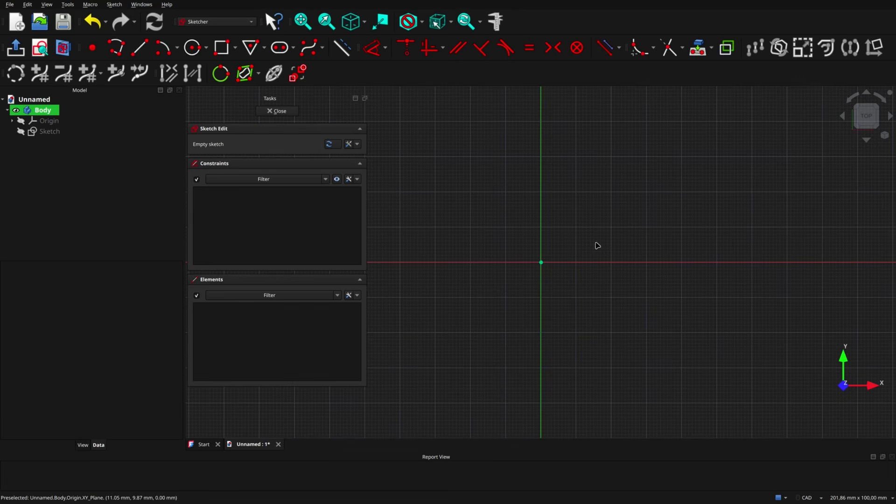
- Draw a rectangle about 35.5 mm wide and 38 mm high around the sketch origin
{"action": "left_click", "coordinate": [223, 54]}
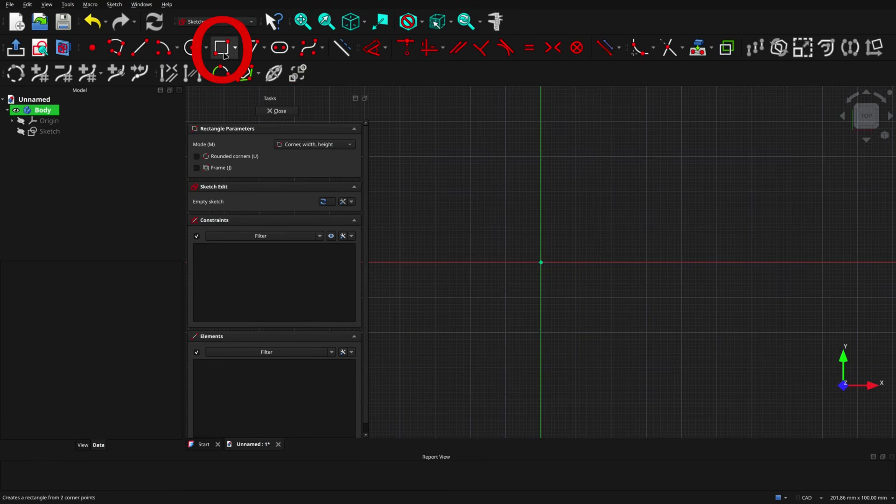
{"action": "left_click", "coordinate": [467, 188]}
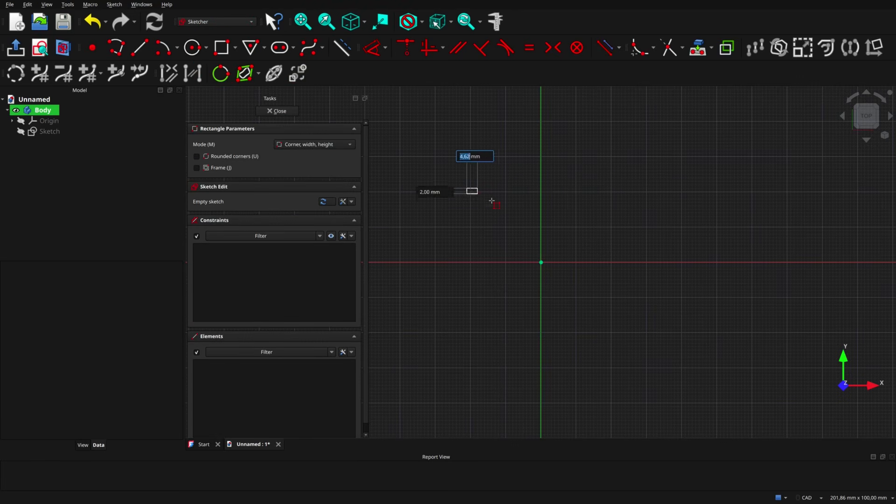
{"action": "left_click", "coordinate": [592, 322]}
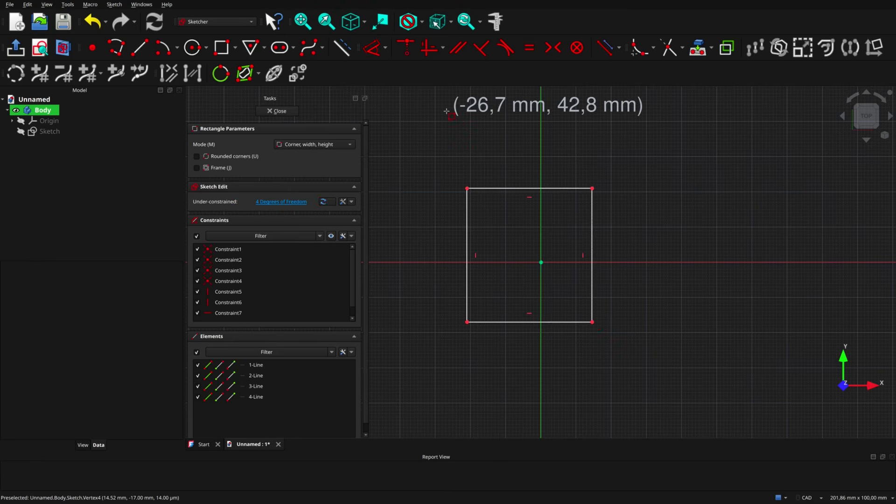
{"action": "key", "text": "Escape"}
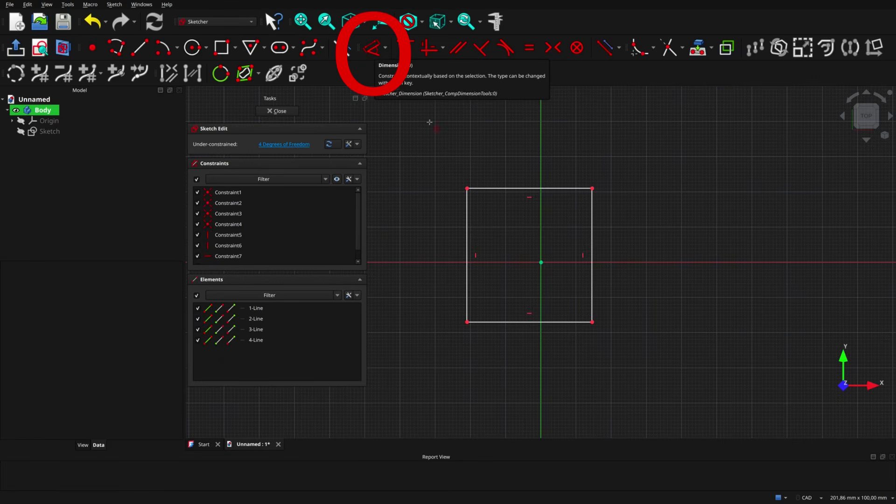
- Dimension the rectangle's width between its two upper corners and set it to 19 mm
{"action": "left_click", "coordinate": [496, 189]}
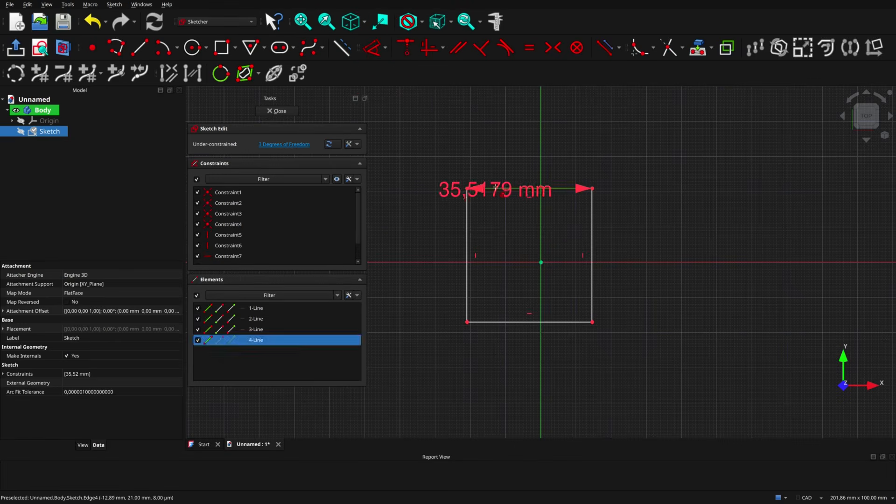
{"action": "key", "text": "Escape"}
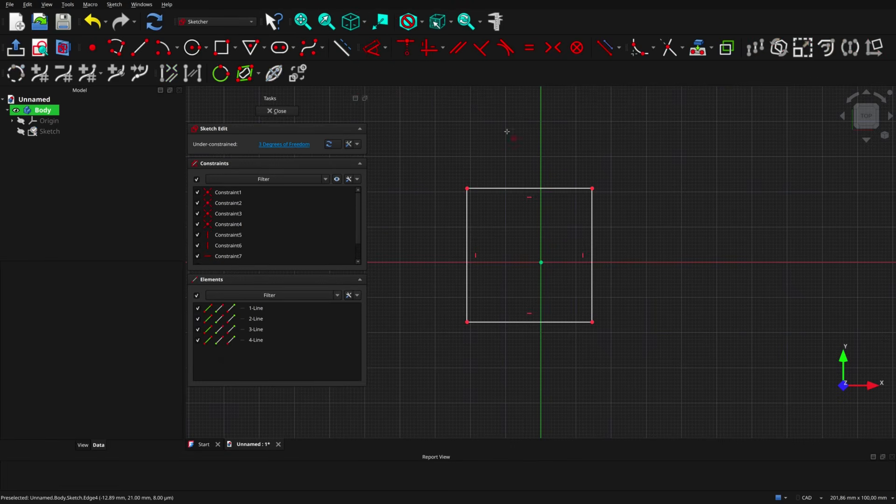
{"action": "left_click", "coordinate": [466, 188]}
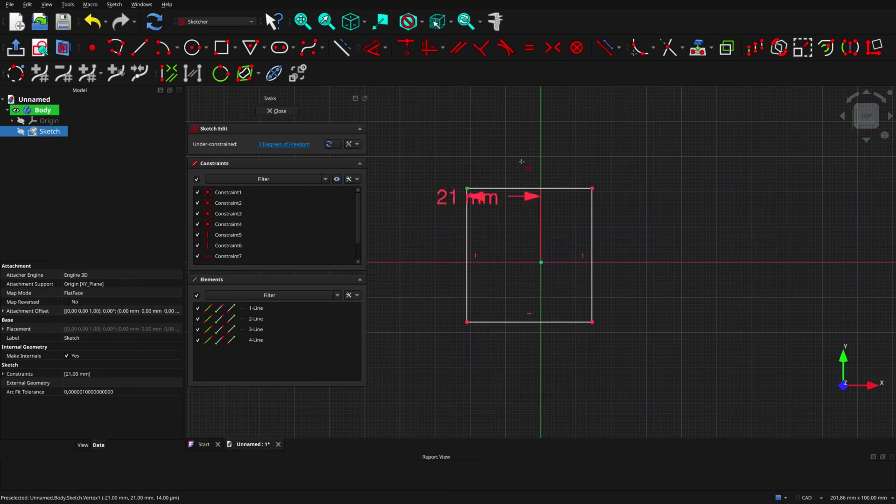
{"action": "left_click", "coordinate": [591, 188]}
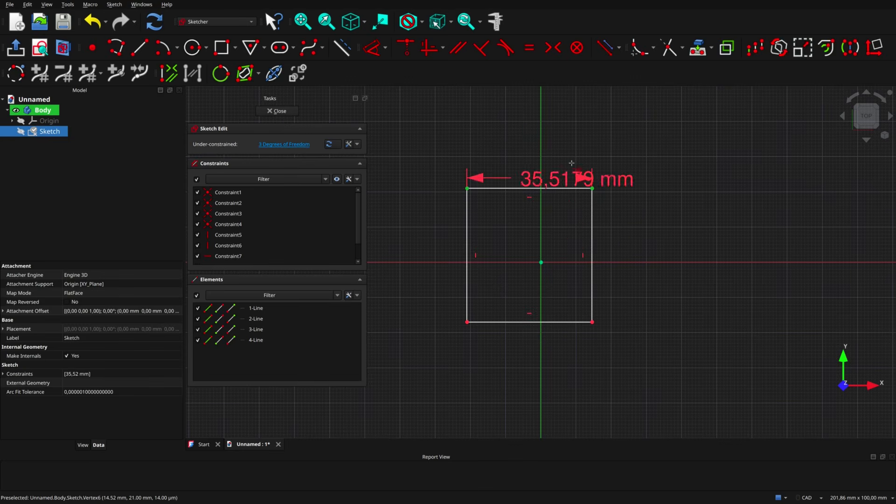
{"action": "left_click", "coordinate": [547, 106]}
{"action": "type", "text": "19"}
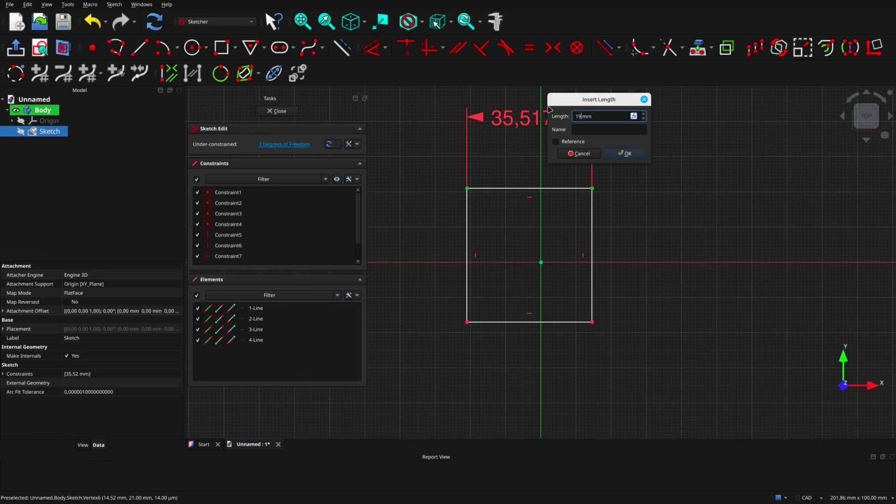
{"action": "key", "text": "Return"}
{"action": "right_click", "coordinate": [530, 120]}
{"action": "left_click", "coordinate": [517, 133]}
{"action": "left_click_drag", "start_coordinate": [533, 120], "coordinate": [513, 121]}
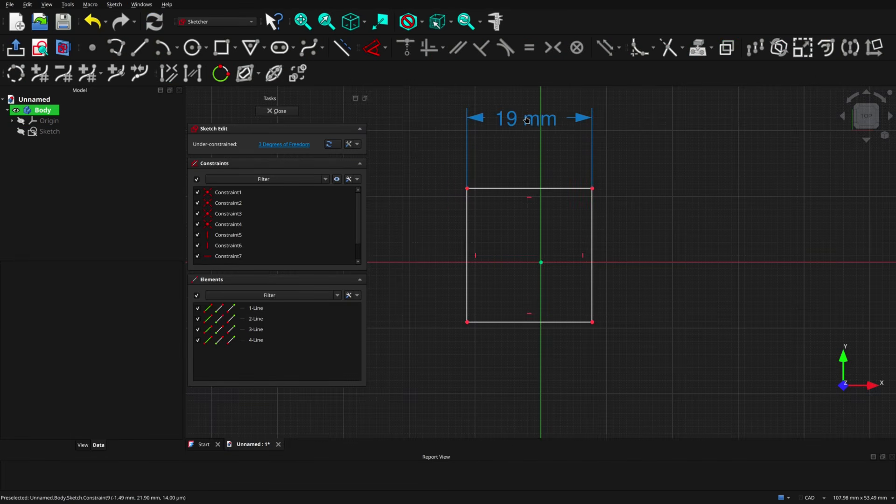
- Set the upper-left corner's vertical distance from the origin to 9.5 mm and move the dimension label clear of the rectangle
{"action": "left_click", "coordinate": [372, 48]}
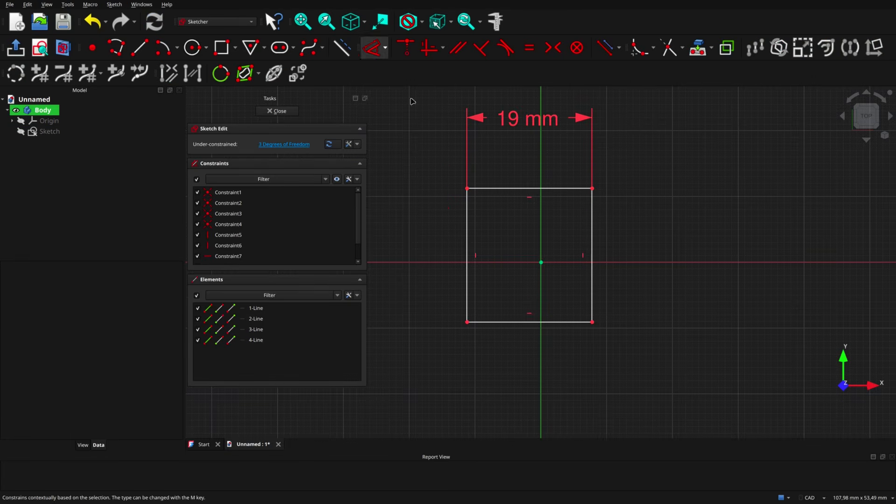
{"action": "left_click", "coordinate": [467, 189]}
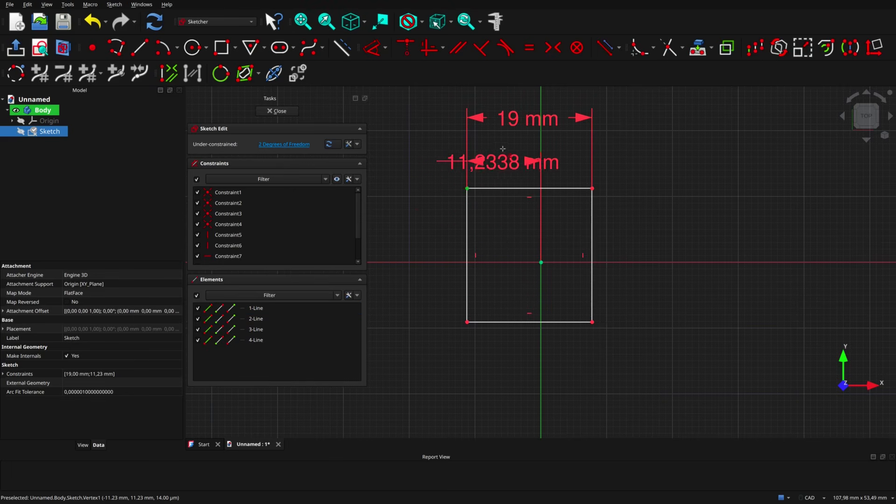
{"action": "left_click", "coordinate": [417, 222]}
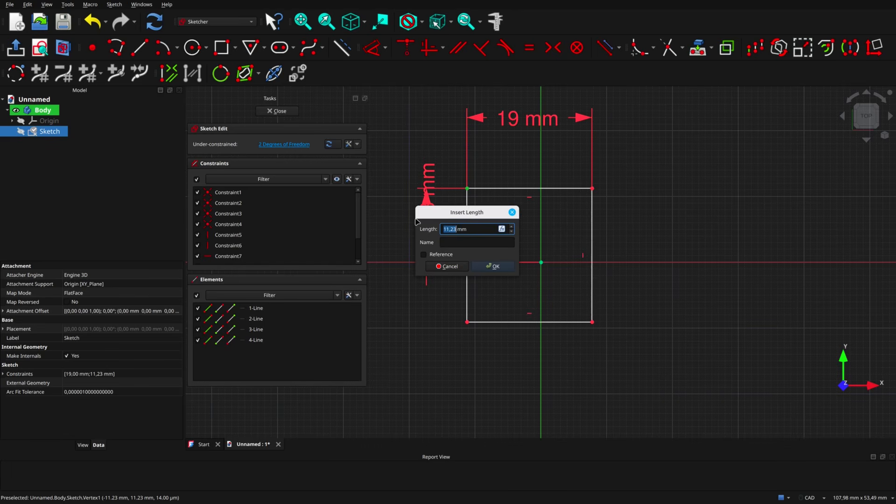
{"action": "type", "text": "9"}
{"action": "key", "text": "Return"}
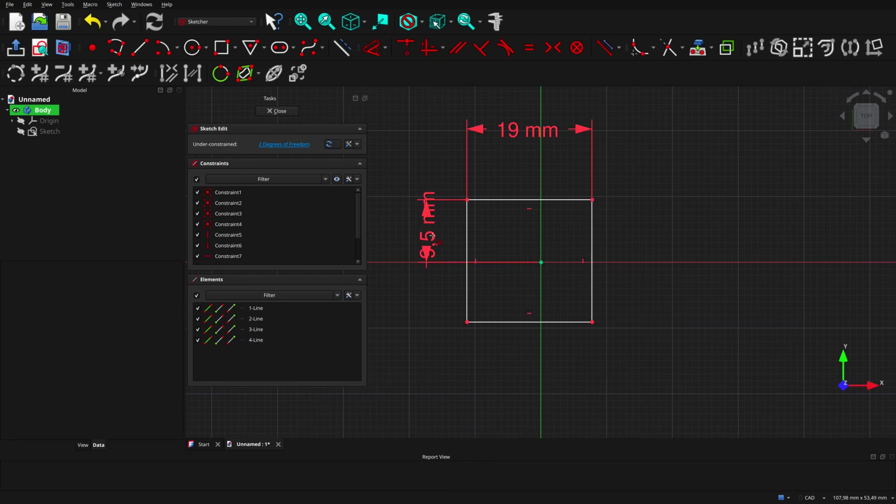
{"action": "left_click_drag", "start_coordinate": [431, 236], "coordinate": [418, 142]}
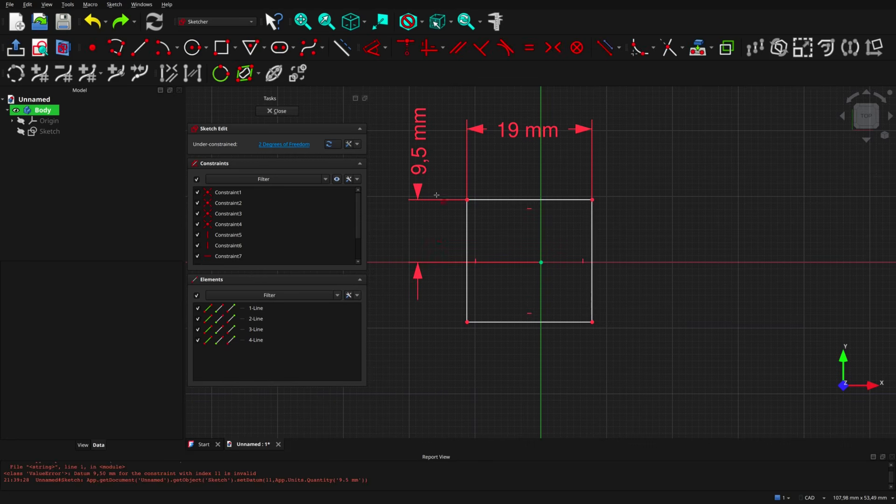
- Set the horizontal distance from the rectangle's lower-left corner to the origin to 9.5 mm
{"action": "left_click", "coordinate": [466, 322]}
{"action": "left_click", "coordinate": [510, 370]}
{"action": "type", "text": "9"}
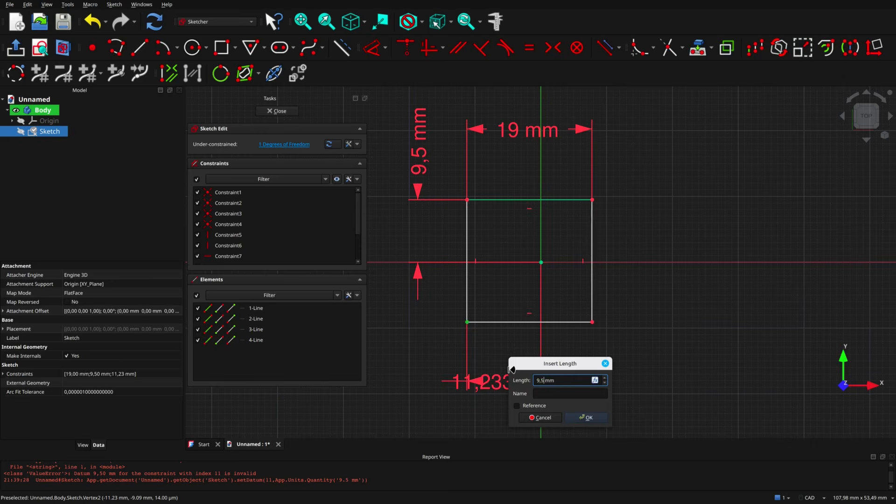
{"action": "type", "text": ",5"}
{"action": "key", "text": "Return"}
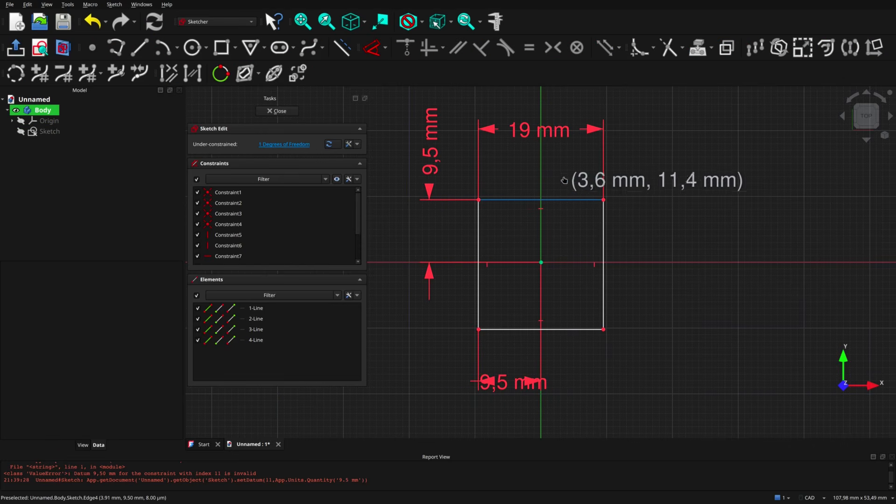
- Dimension the rectangle's right vertical edge and set its length to 19 mm
{"action": "left_click", "coordinate": [567, 201]}
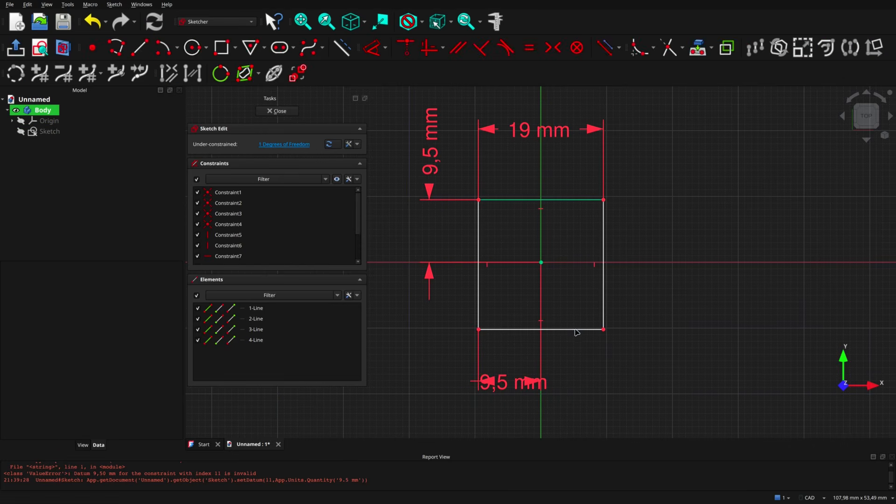
{"action": "mouse_move", "coordinate": [577, 333]}
{"action": "left_mouse_down"}
{"action": "mouse_move", "coordinate": [577, 340]}
{"action": "mouse_move", "coordinate": [574, 316]}
{"action": "mouse_move", "coordinate": [571, 339]}
{"action": "mouse_move", "coordinate": [574, 302]}
{"action": "mouse_move", "coordinate": [574, 339]}
{"action": "left_mouse_up"}
{"action": "left_click", "coordinate": [371, 51]}
{"action": "left_click", "coordinate": [603, 252]}
{"action": "left_click", "coordinate": [650, 248]}
{"action": "left_click_drag", "start_coordinate": [651, 248], "coordinate": [697, 250]}
{"action": "double_click", "coordinate": [682, 257]}
{"action": "type", "text": "1"}
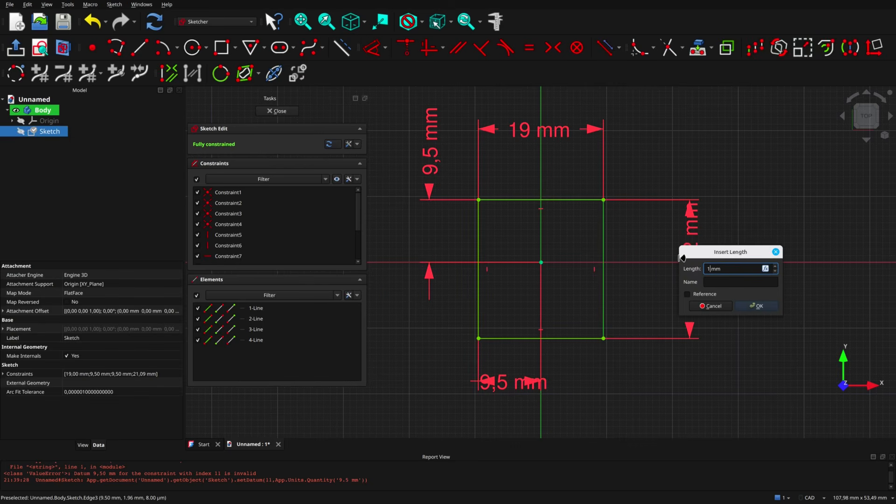
{"action": "type", "text": "9"}
{"action": "key", "text": "Return"}
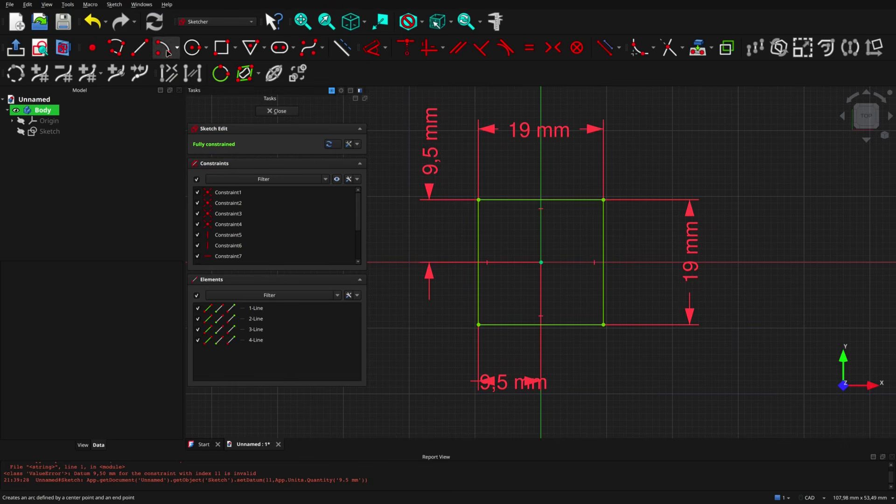
- Draw a circle centred on the origin with a diameter of 16 mm
{"action": "left_click", "coordinate": [192, 47]}
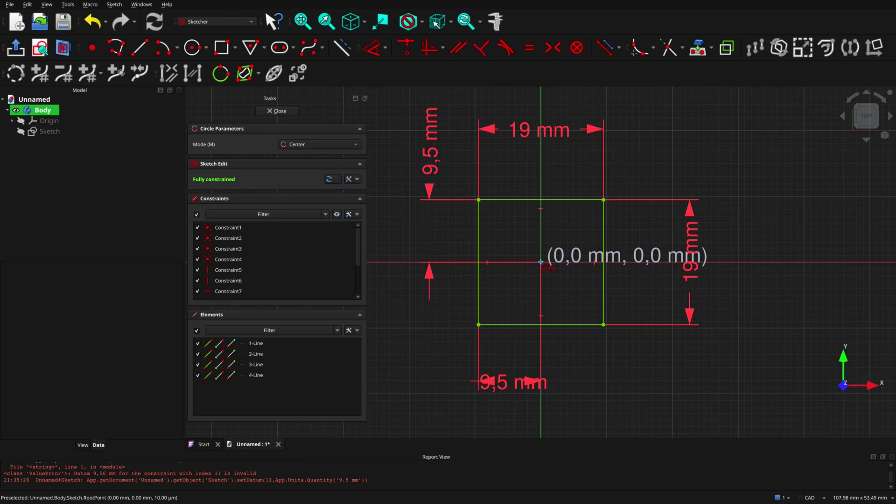
{"action": "left_click", "coordinate": [540, 262]}
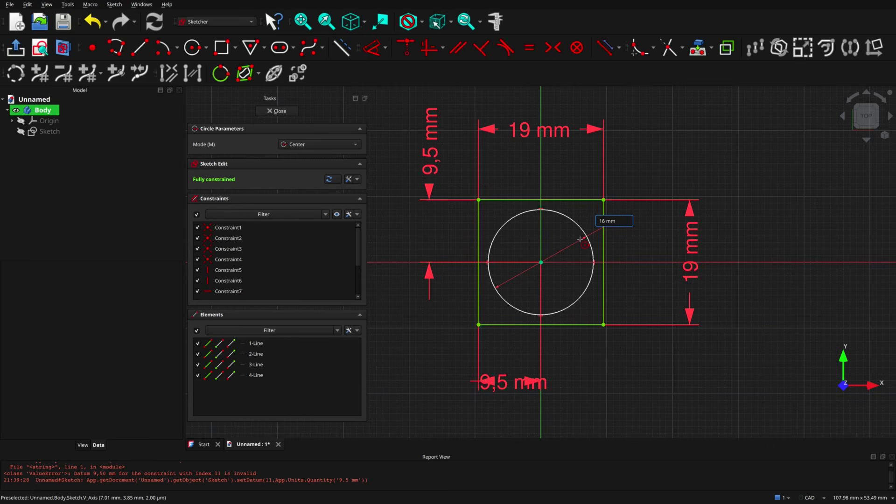
{"action": "type", "text": "16"}
{"action": "key", "text": "Return"}
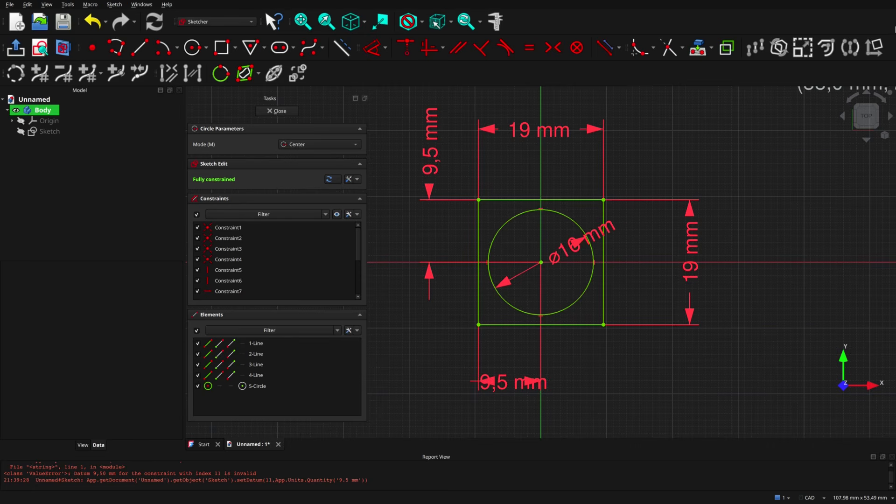
{"action": "left_click_drag", "start_coordinate": [576, 245], "coordinate": [696, 157]}
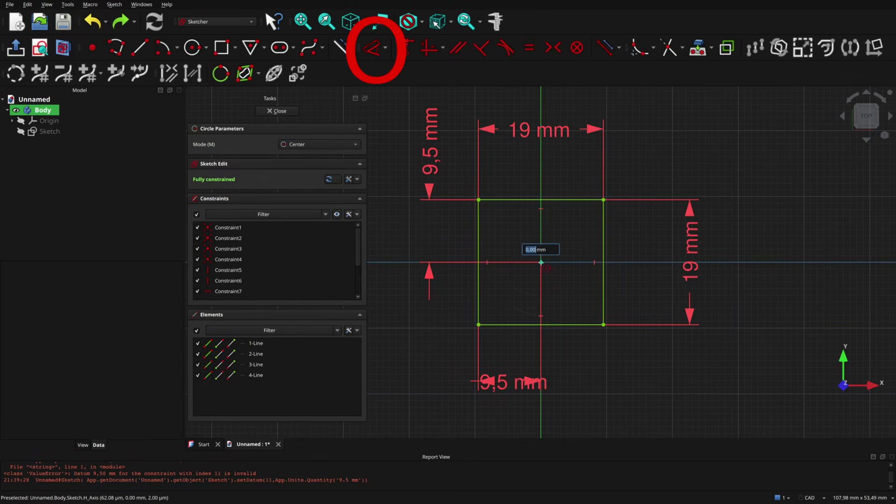
- Place a circle about 12.8 mm in diameter inside the square around the origin and set its diameter to 16 mm
{"action": "left_click", "coordinate": [565, 228]}
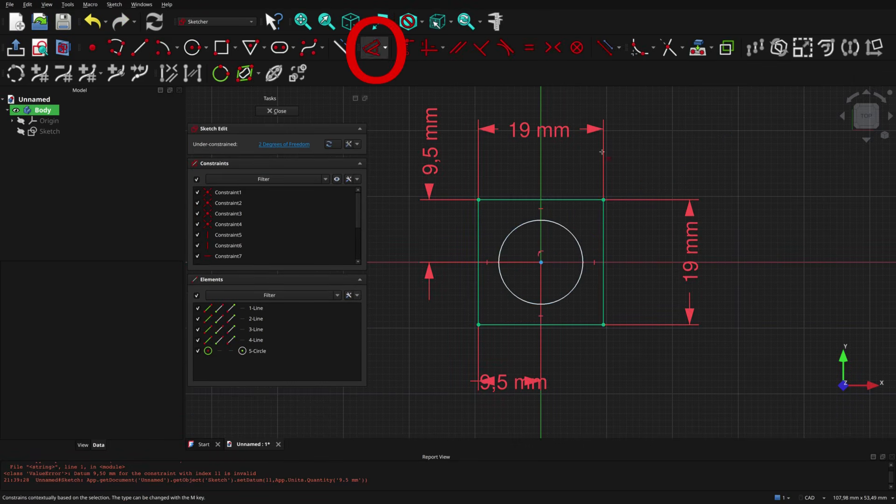
{"action": "left_click", "coordinate": [564, 228]}
{"action": "left_click", "coordinate": [710, 137]}
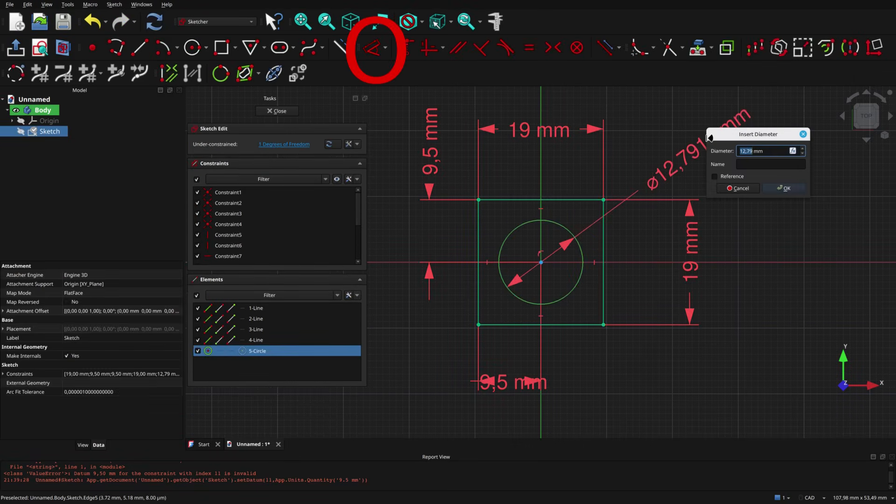
{"action": "type", "text": "16"}
{"action": "key", "text": "Return"}
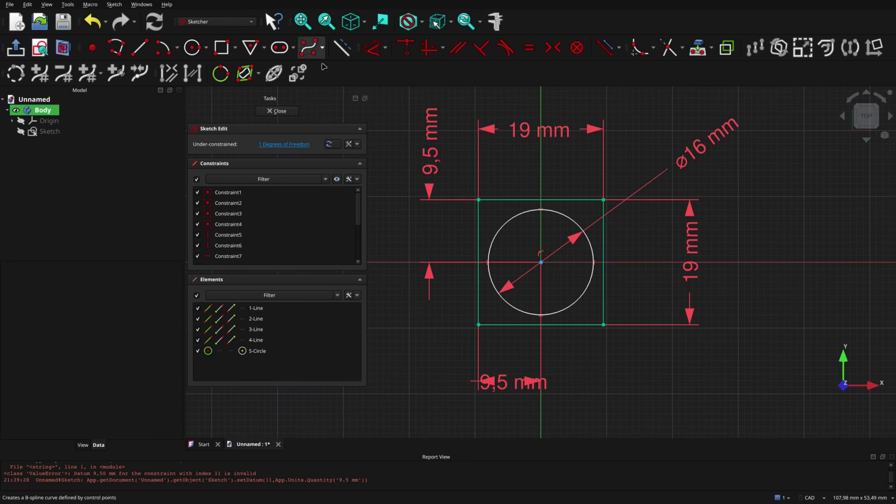
{"action": "right_click", "coordinate": [780, 162]}
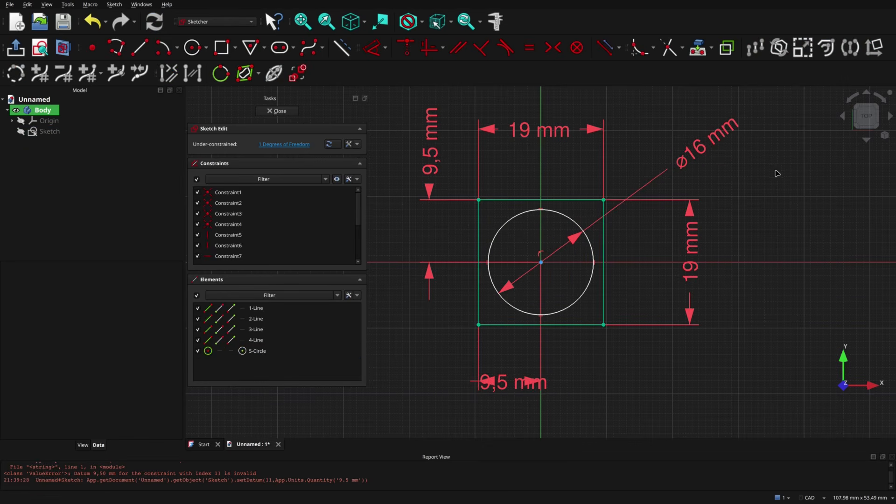
- Set the horizontal distance between the circle's centre and the origin to 0 mm and close the sketch
{"action": "left_click_drag", "start_coordinate": [541, 263], "coordinate": [647, 264]}
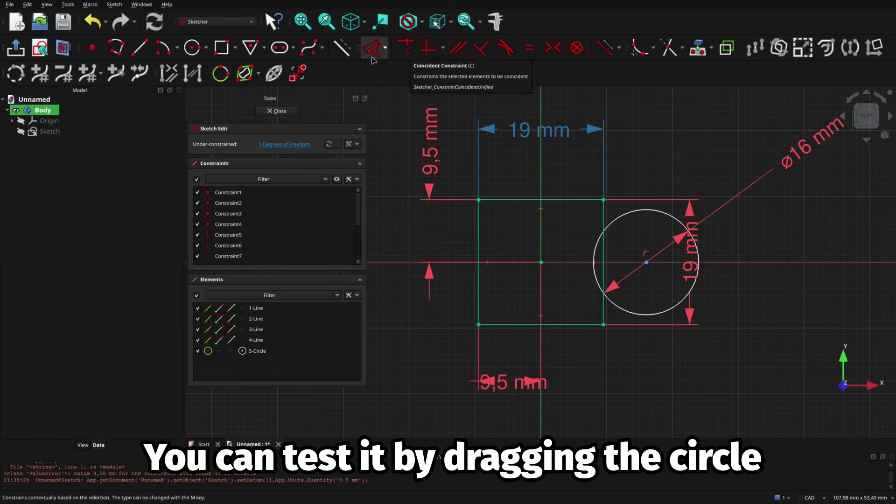
{"action": "left_click", "coordinate": [646, 264]}
{"action": "type", "text": "l0"}
{"action": "key", "text": "Return"}
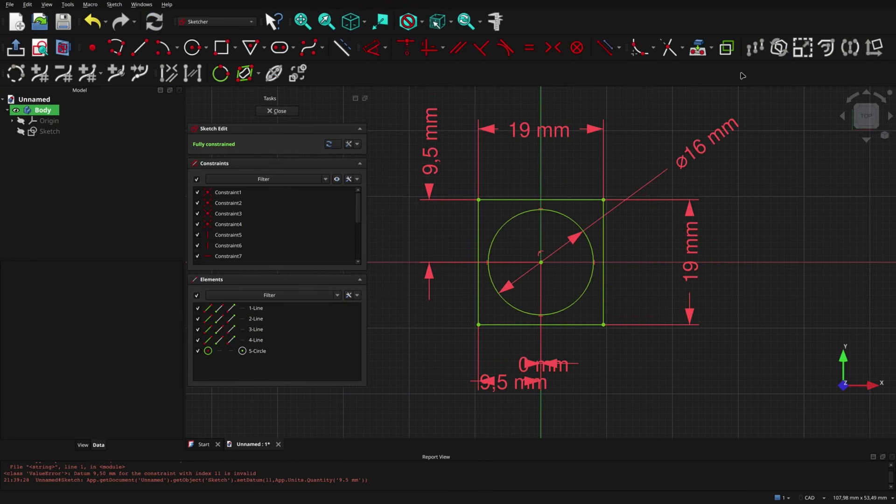
{"action": "left_click", "coordinate": [280, 111]}
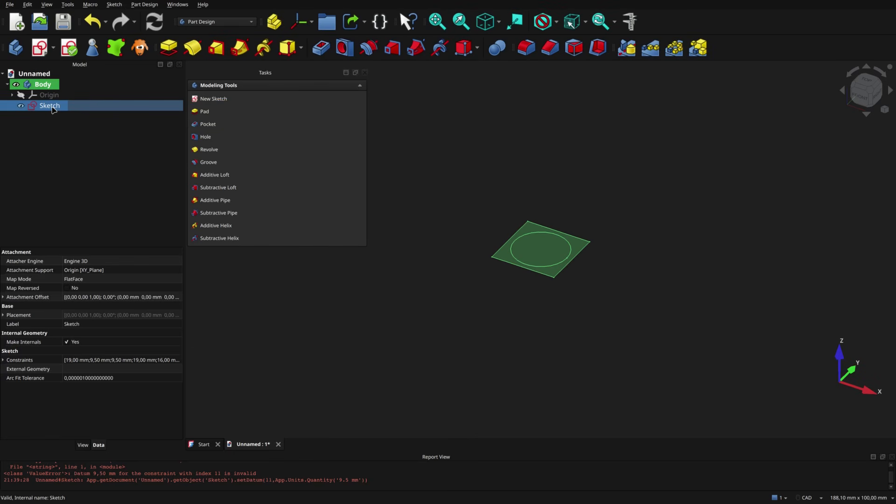
- Pad only the circular region inside the square sketch to a length of 30 mm
{"action": "left_click", "coordinate": [46, 75]}
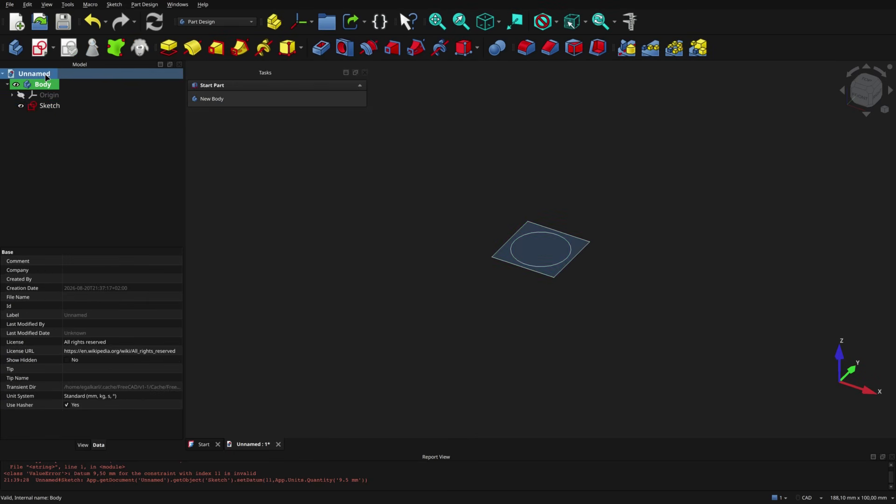
{"action": "left_click", "coordinate": [49, 106]}
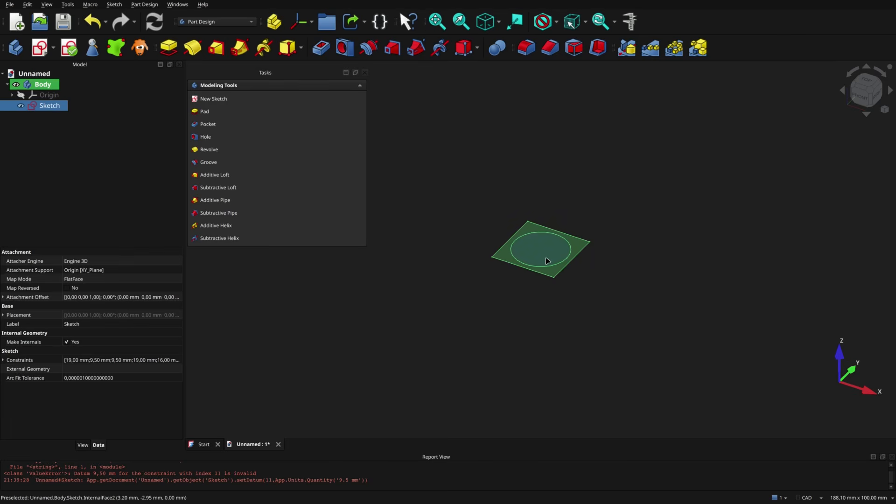
{"action": "scroll", "coordinate": [547, 261], "scroll_direction": "up", "scroll_amount": 3}
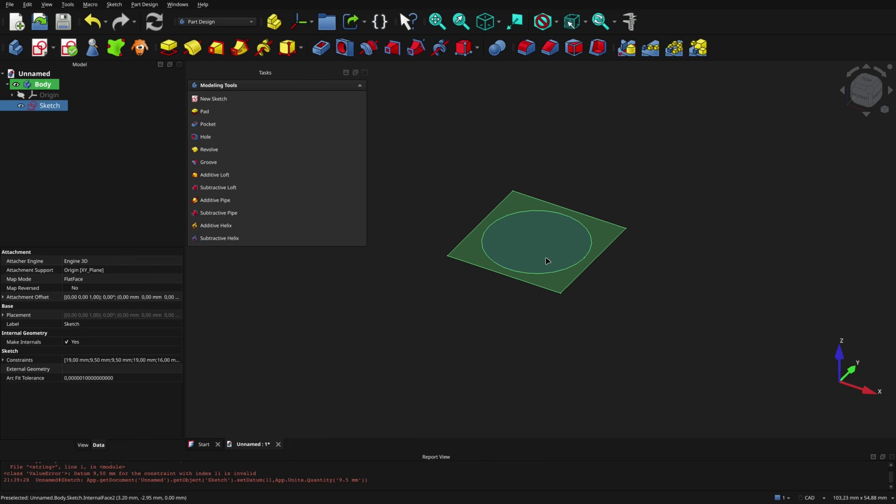
{"action": "left_click", "coordinate": [542, 247]}
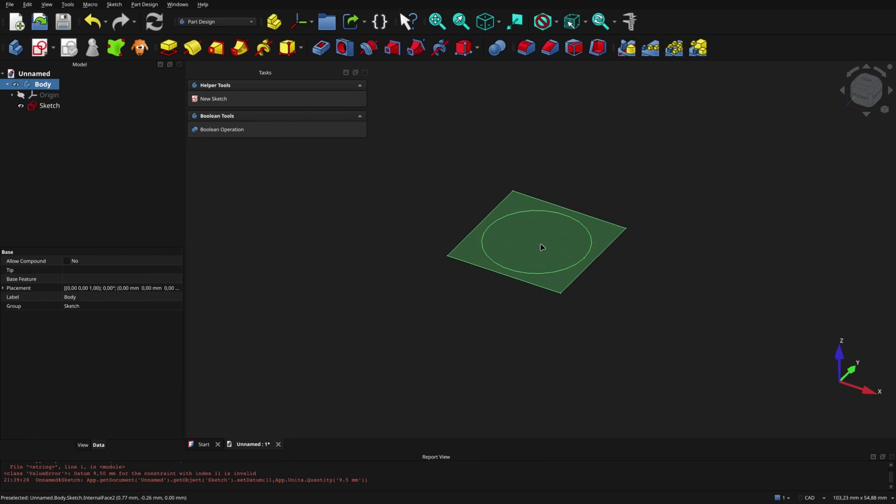
{"action": "left_click", "coordinate": [542, 247]}
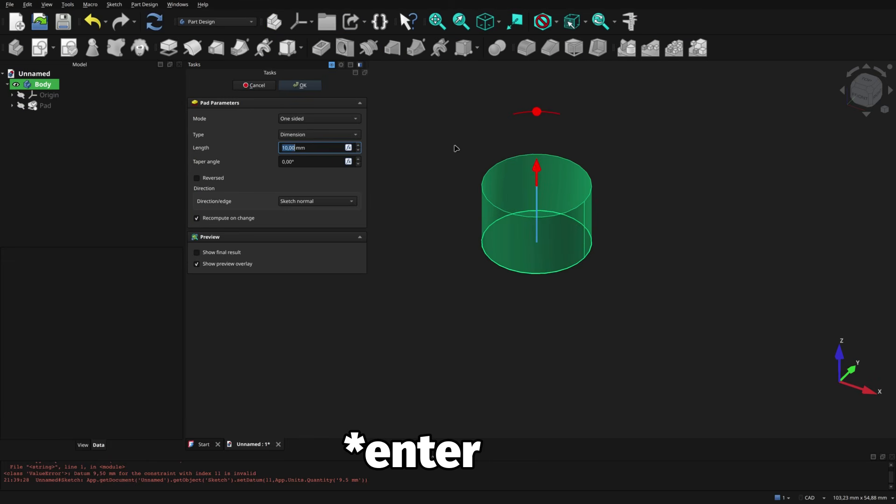
{"action": "left_click_drag", "start_coordinate": [538, 173], "coordinate": [536, 111]}
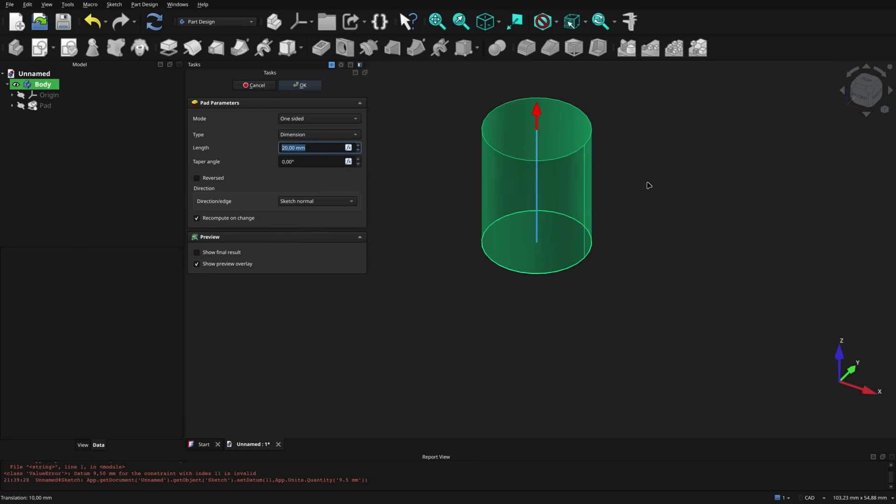
{"action": "middle_click_drag", "start_coordinate": [649, 188], "coordinate": [652, 314]}
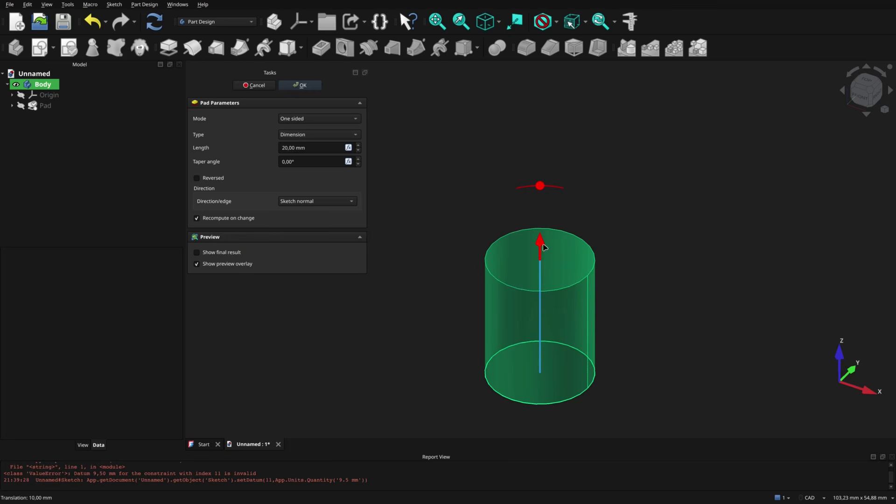
{"action": "left_click_drag", "start_coordinate": [540, 244], "coordinate": [533, 190]}
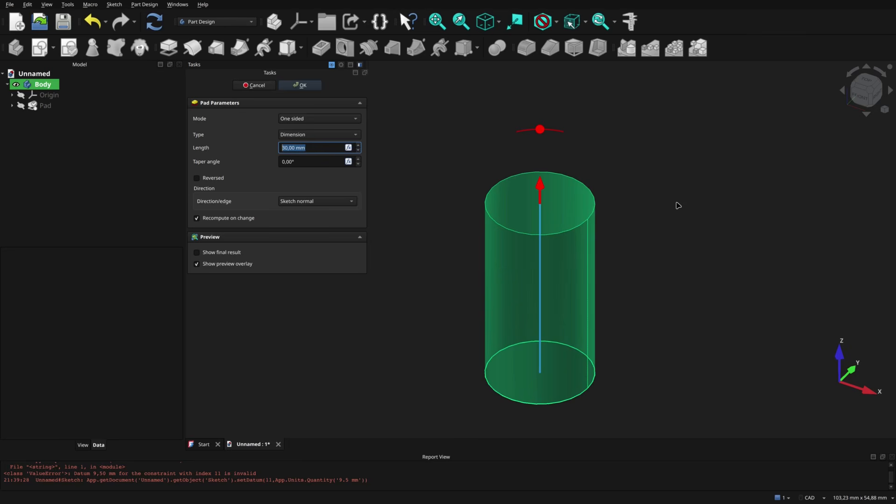
{"action": "left_click", "coordinate": [313, 86]}
{"action": "middle_click_drag", "start_coordinate": [572, 320], "coordinate": [577, 250]}
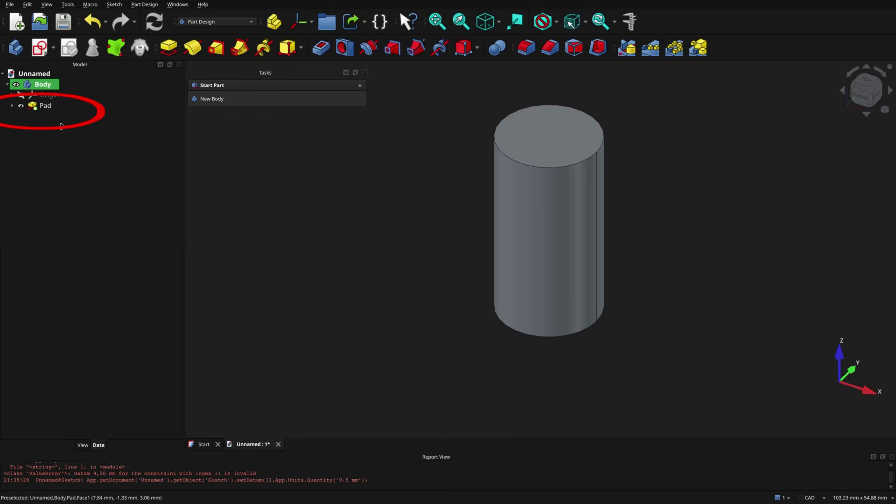
- Make the cylinder's sketch visible again and pad its square region outside the circle to a length of 10 mm
{"action": "left_click", "coordinate": [12, 105]}
{"action": "left_click", "coordinate": [65, 118]}
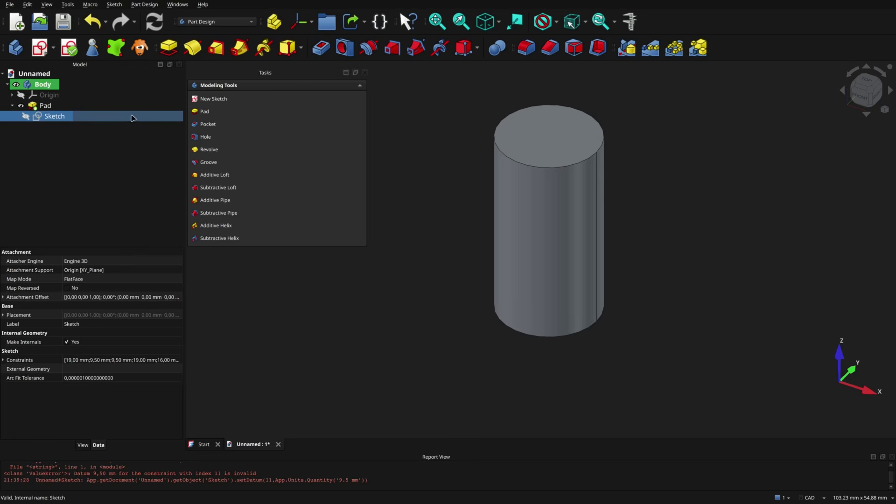
{"action": "left_click", "coordinate": [204, 112]}
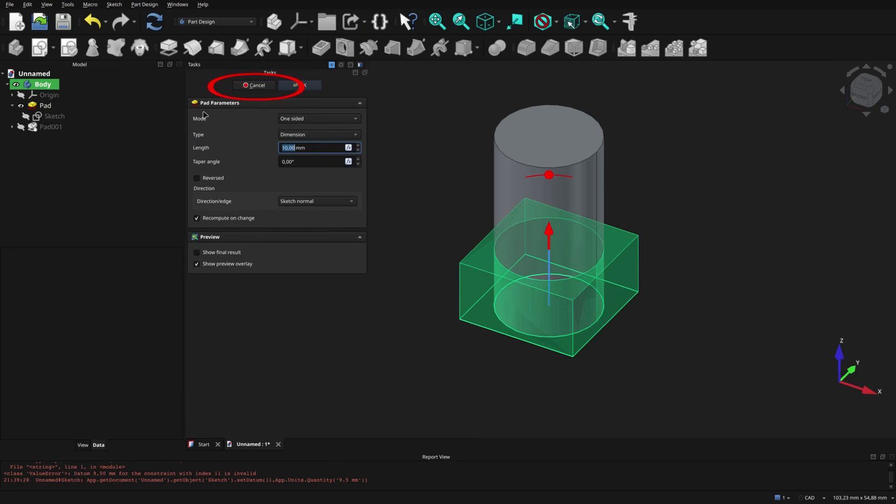
{"action": "left_click", "coordinate": [254, 86]}
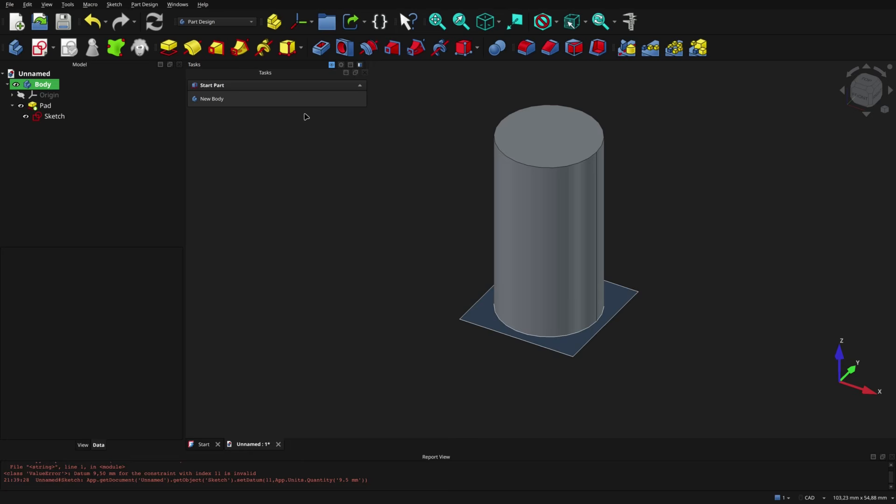
{"action": "left_click", "coordinate": [473, 319]}
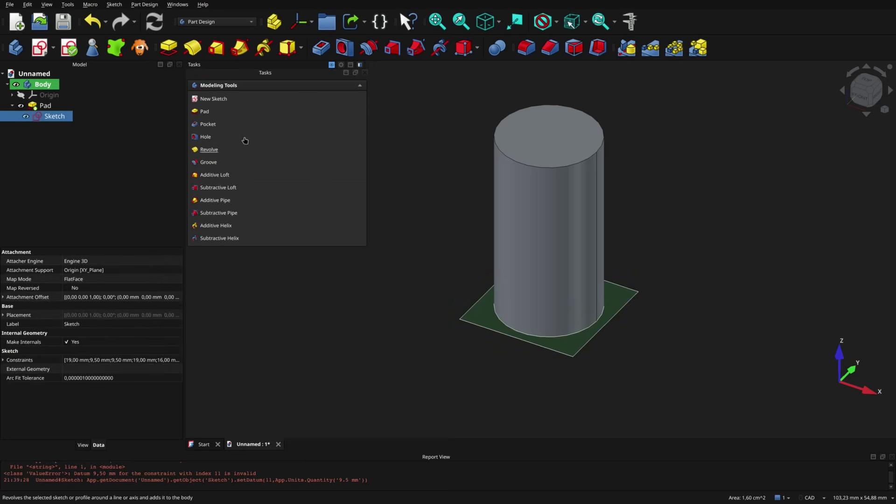
{"action": "left_click", "coordinate": [208, 117]}
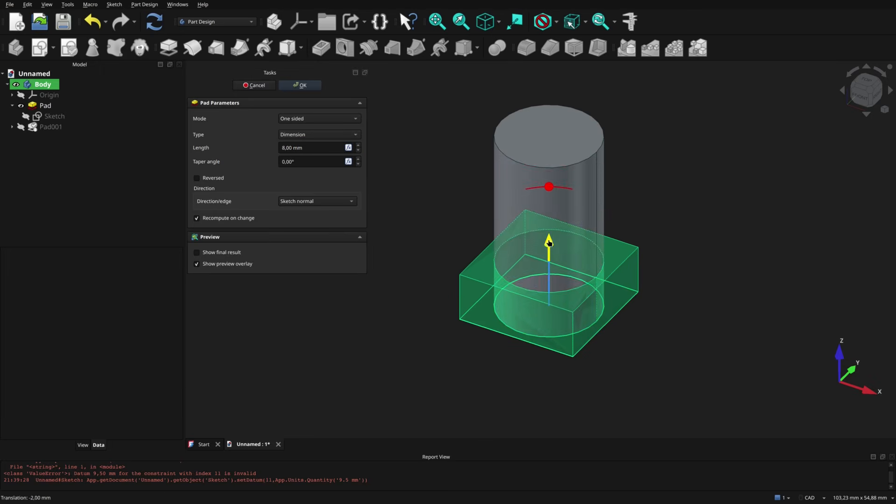
{"action": "left_click", "coordinate": [301, 86]}
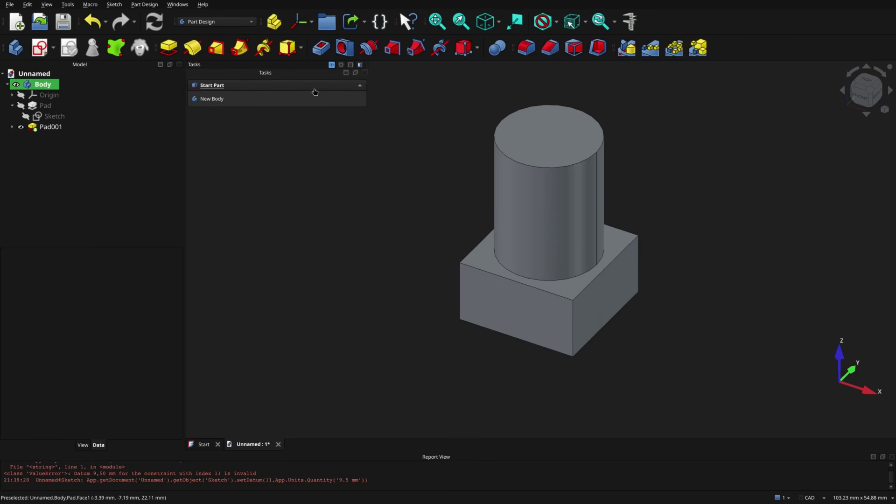
- Chamfer all edges of the part with an equal distance of 0.5 mm
{"action": "left_click", "coordinate": [486, 273]}
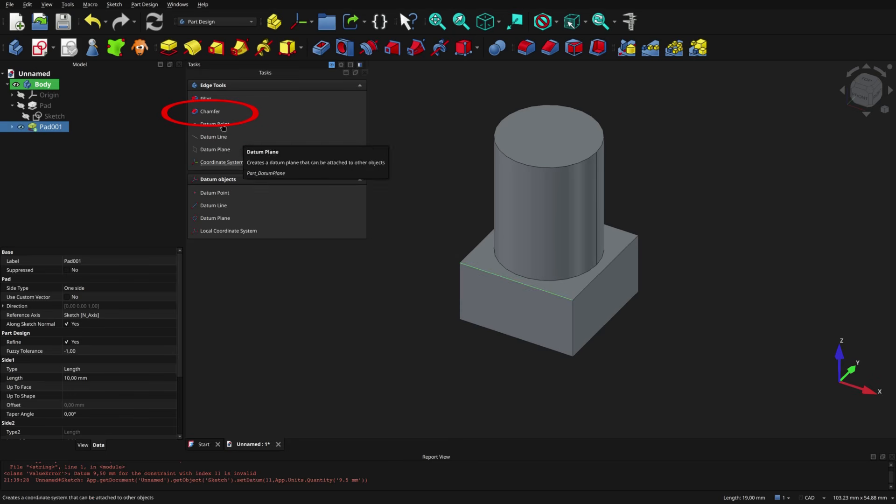
{"action": "left_click", "coordinate": [211, 111]}
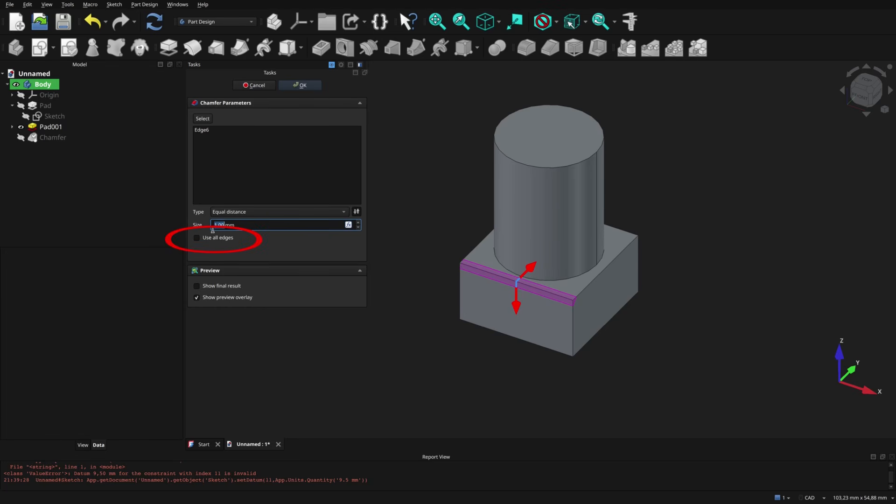
{"action": "left_click", "coordinate": [196, 238]}
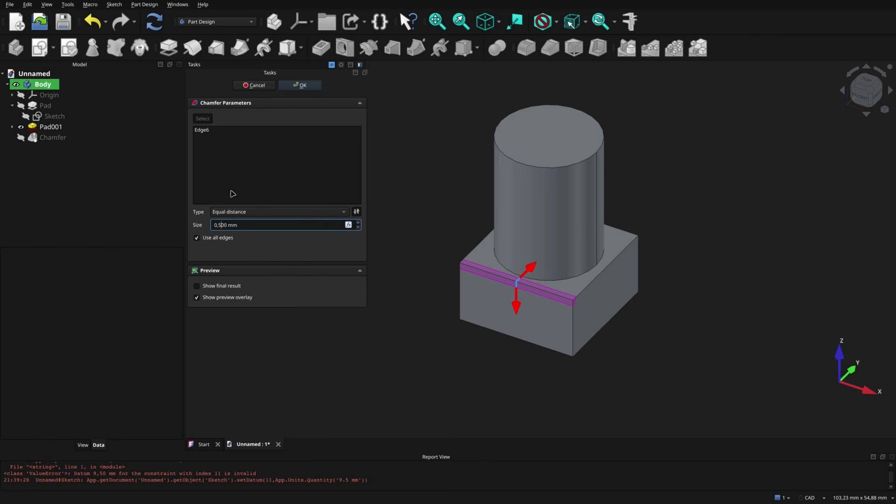
{"action": "left_click", "coordinate": [301, 86]}
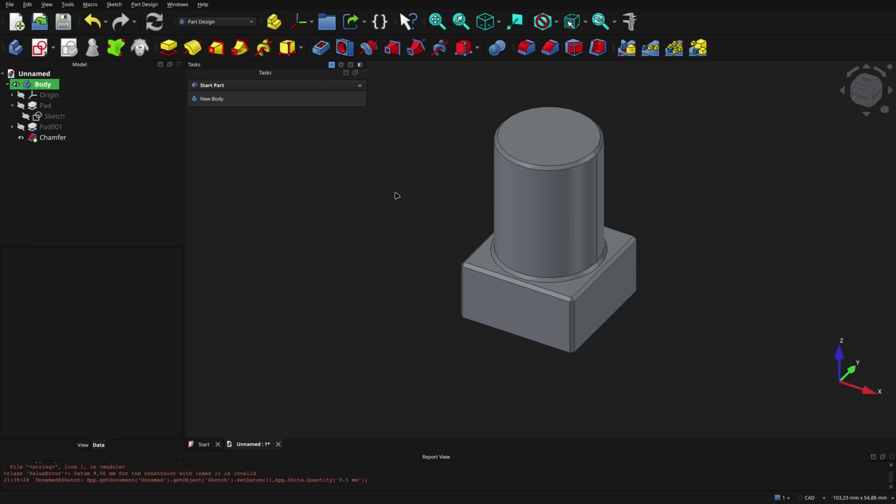
- Cut a hole into the cylinder's top face using the ANSI pipes standard, size 1/4, with a modeled thread
{"action": "left_click", "coordinate": [555, 138]}
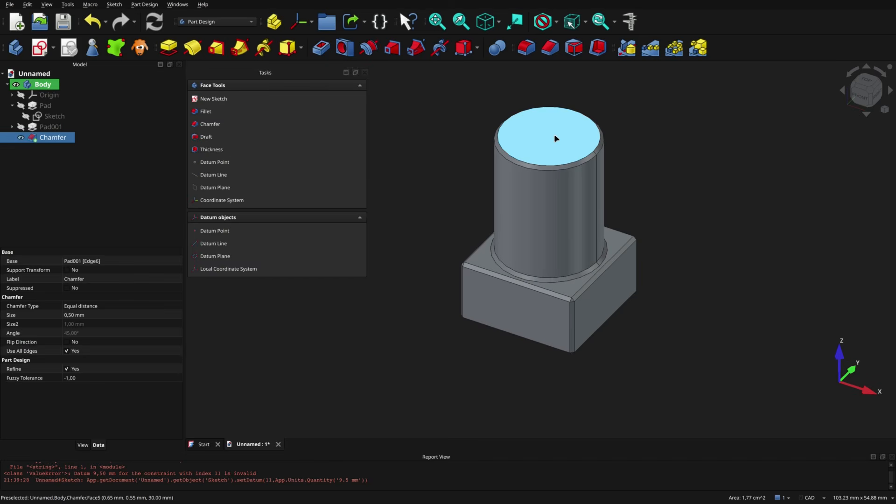
{"action": "left_click", "coordinate": [346, 49]}
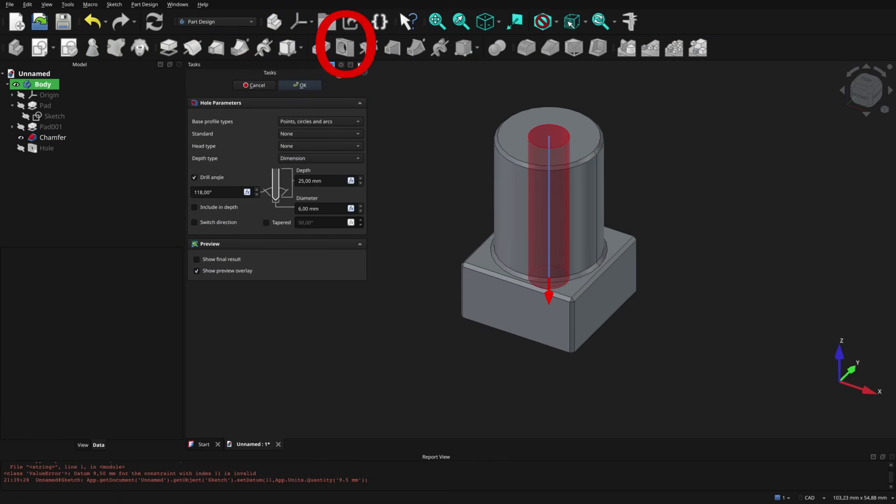
{"action": "left_click", "coordinate": [343, 137]}
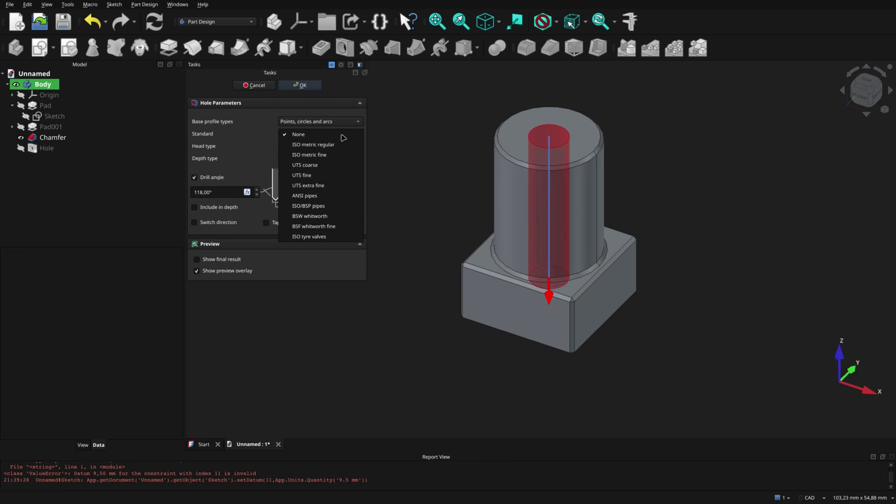
{"action": "left_click", "coordinate": [313, 196]}
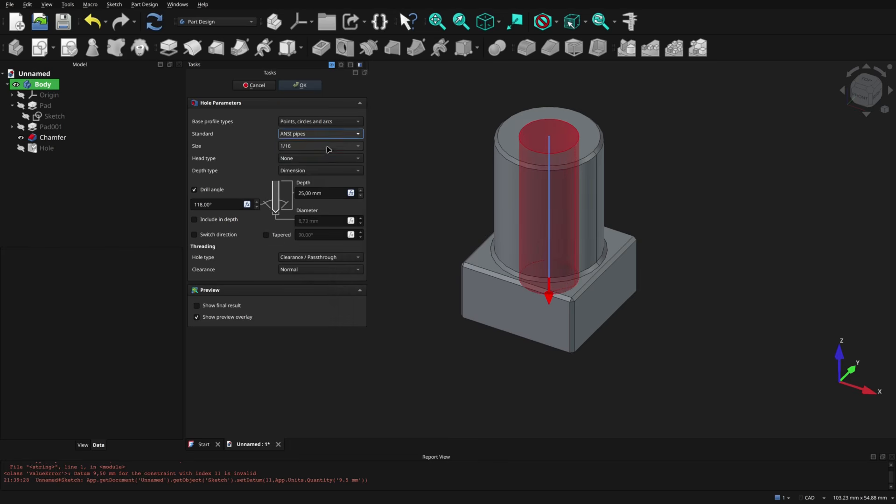
{"action": "left_click", "coordinate": [314, 259]}
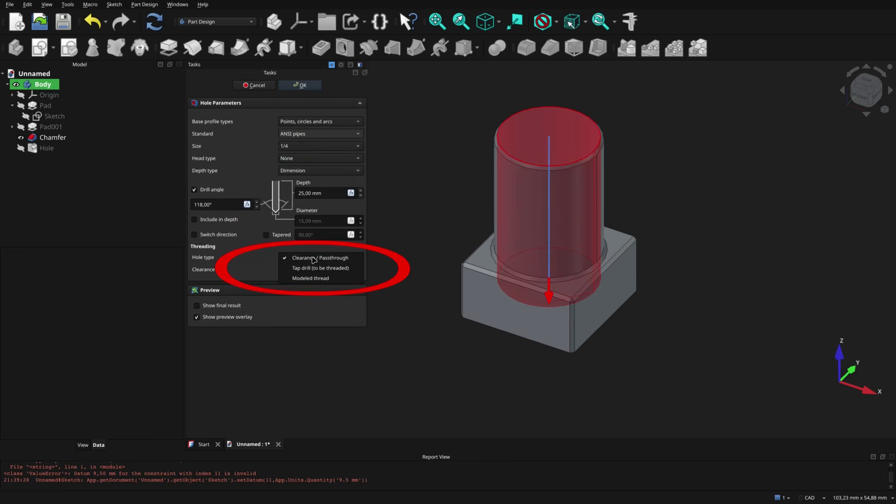
{"action": "left_click", "coordinate": [313, 278]}
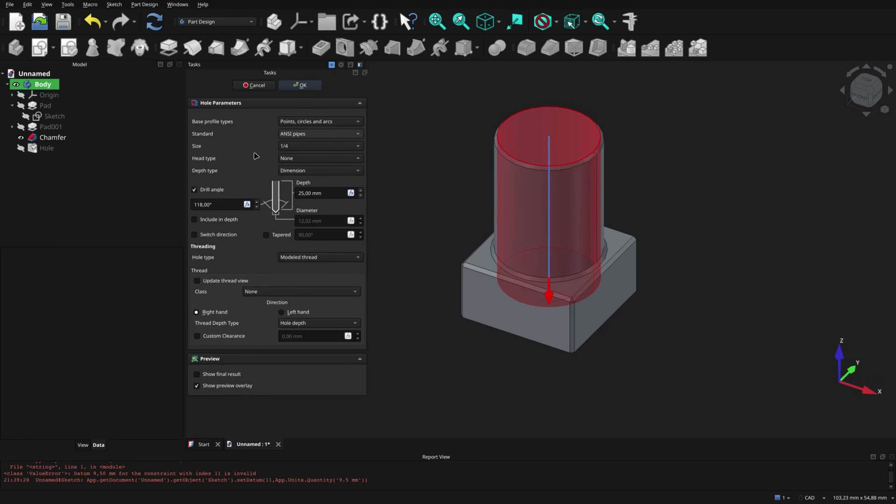
{"action": "left_click", "coordinate": [302, 86]}
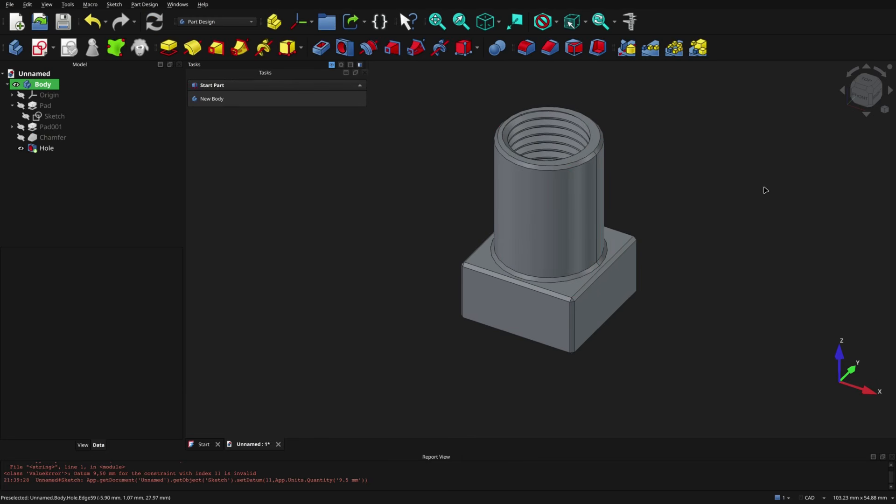
- Save the document under the file name Bolt.FCStd
{"action": "mouse_move", "coordinate": [672, 185]}
{"action": "middle_mouse_down"}
{"action": "mouse_move", "coordinate": [667, 236]}
{"action": "mouse_move", "coordinate": [690, 234]}
{"action": "mouse_move", "coordinate": [620, 247]}
{"action": "mouse_move", "coordinate": [676, 228]}
{"action": "mouse_move", "coordinate": [692, 194]}
{"action": "mouse_move", "coordinate": [689, 186]}
{"action": "mouse_move", "coordinate": [606, 187]}
{"action": "mouse_move", "coordinate": [672, 189]}
{"action": "mouse_move", "coordinate": [650, 212]}
{"action": "mouse_move", "coordinate": [681, 188]}
{"action": "middle_mouse_up"}
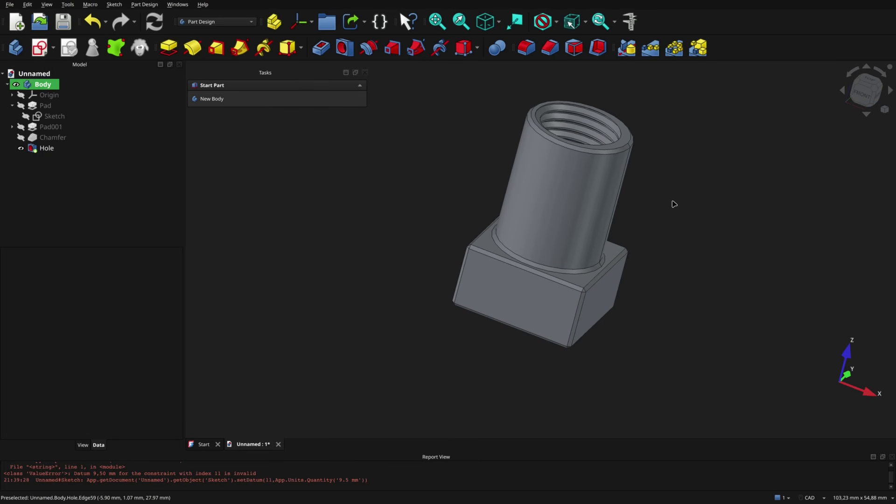
{"action": "left_click", "coordinate": [10, 4]}
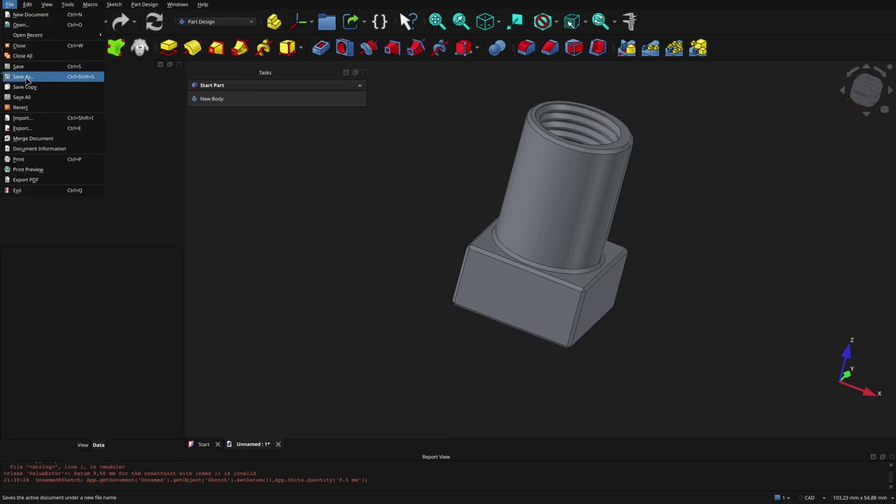
{"action": "left_click", "coordinate": [28, 78]}
{"action": "left_click", "coordinate": [375, 298]}
{"action": "key", "text": "BackSpace"}
{"action": "key", "text": "BackSpace"}
{"action": "key", "text": "BackSpace"}
{"action": "key", "text": "BackSpace"}
{"action": "key", "text": "BackSpace"}
{"action": "key", "text": "BackSpace"}
{"action": "key", "text": "BackSpace"}
{"action": "type", "text": "Bolt.FCStd"}
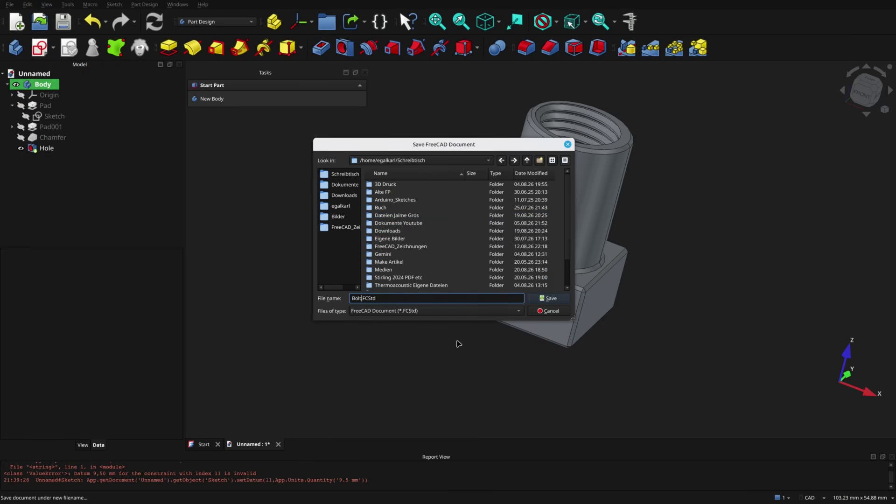
{"action": "key", "text": "Return"}
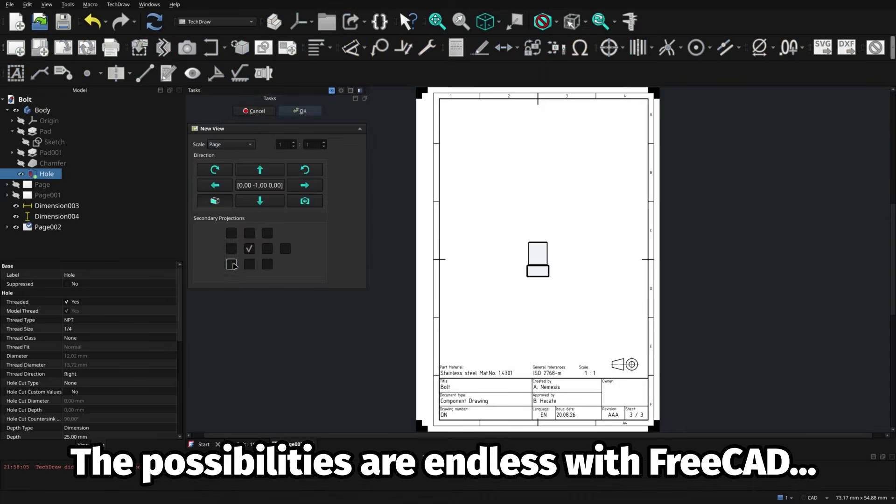
- Insert the bolt's front view on the drawing page with projections above and at lower left, spaced 20 mm in X and Y
{"action": "left_click", "coordinate": [320, 300]}
{"action": "left_click", "coordinate": [320, 300]}
{"action": "left_click", "coordinate": [320, 314]}
{"action": "scroll", "coordinate": [499, 261], "scroll_direction": "up", "scroll_amount": 2}
{"action": "middle_click_drag", "start_coordinate": [499, 261], "coordinate": [495, 236]}
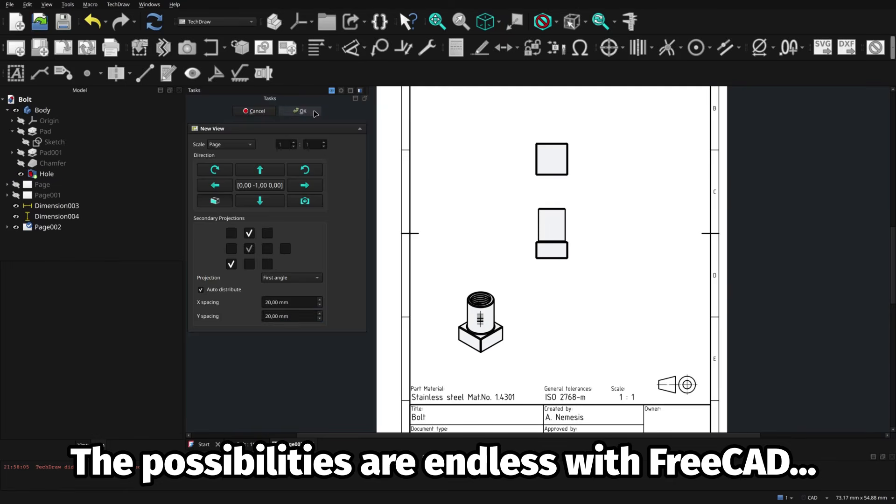
{"action": "left_click", "coordinate": [313, 111]}
- Dimension the width of the upper square projection between its top corners and its height between its left corners
{"action": "key", "text": "d"}
{"action": "left_click", "coordinate": [567, 143]}
{"action": "left_click", "coordinate": [536, 144]}
{"action": "left_click", "coordinate": [547, 111]}
{"action": "left_click", "coordinate": [537, 175]}
{"action": "left_click", "coordinate": [537, 144]}
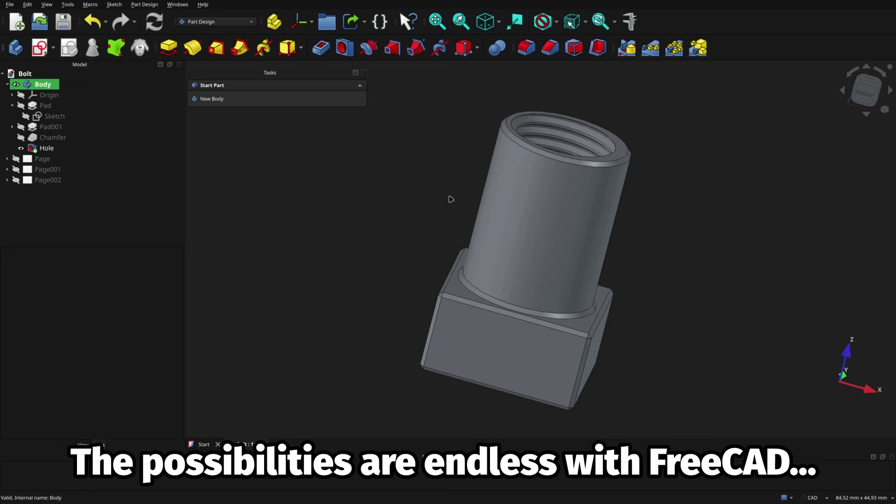
- Select the finished threaded bolt solid and export it in the Alias Mesh (*.obj) format
{"action": "left_click", "coordinate": [549, 228]}
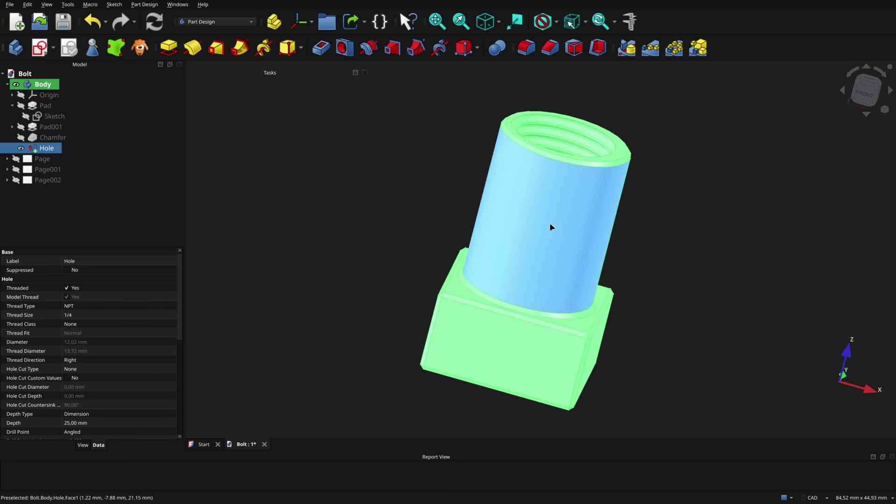
{"action": "left_click", "coordinate": [31, 5]}
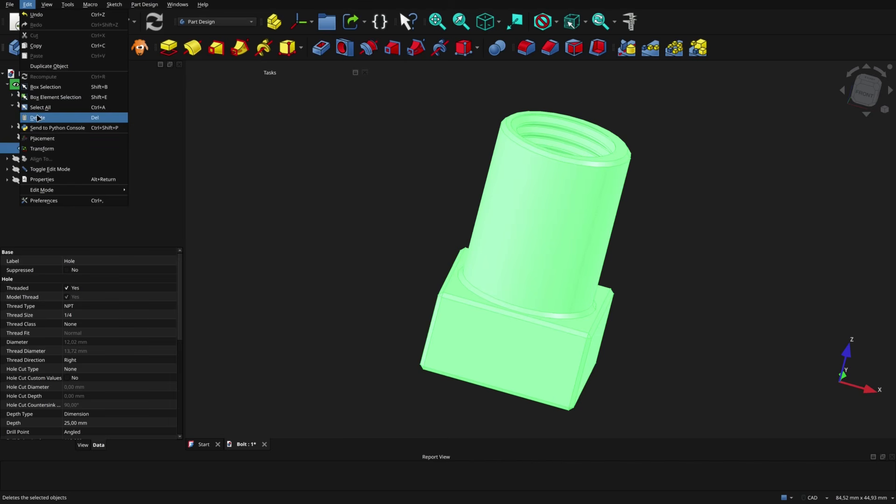
{"action": "mouse_move", "coordinate": [9, 5]}
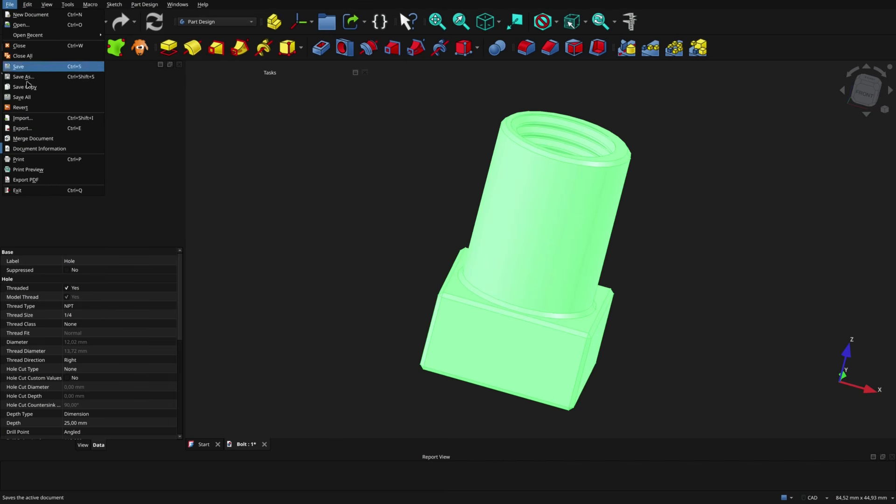
{"action": "left_click", "coordinate": [29, 129]}
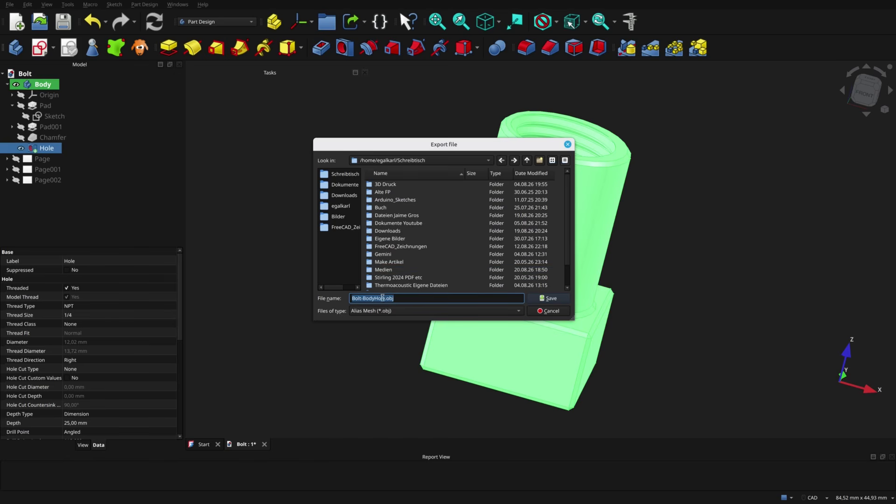
{"action": "left_click", "coordinate": [467, 314]}
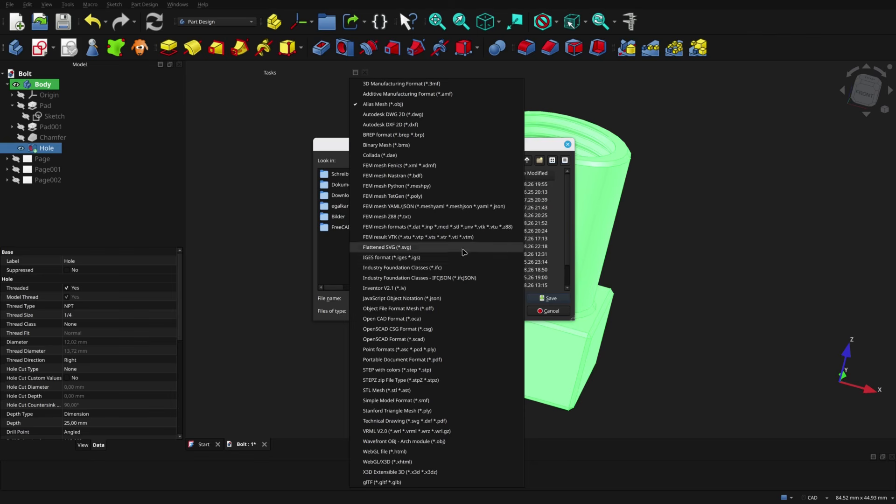
{"action": "left_click", "coordinate": [397, 105]}
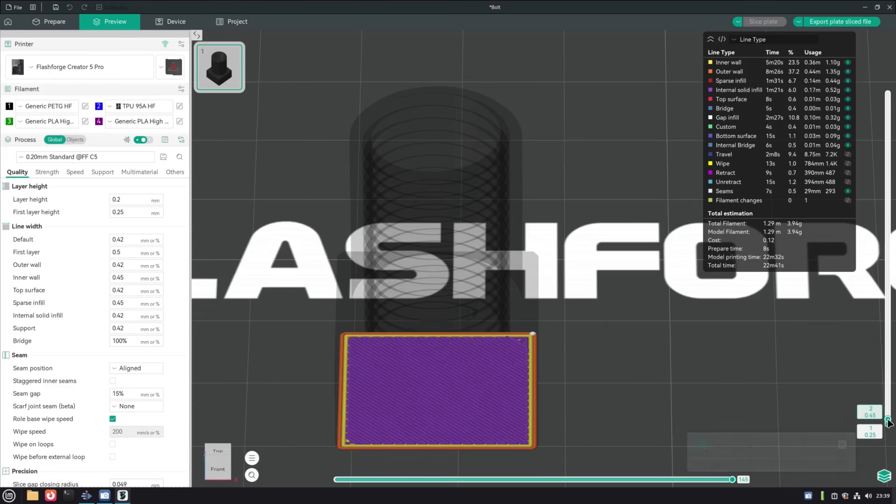
- Switch to the slicer and raise the upper layer limit in the bolt's sliced preview to layer 150
{"action": "left_click_drag", "start_coordinate": [888, 401], "coordinate": [868, 88]}
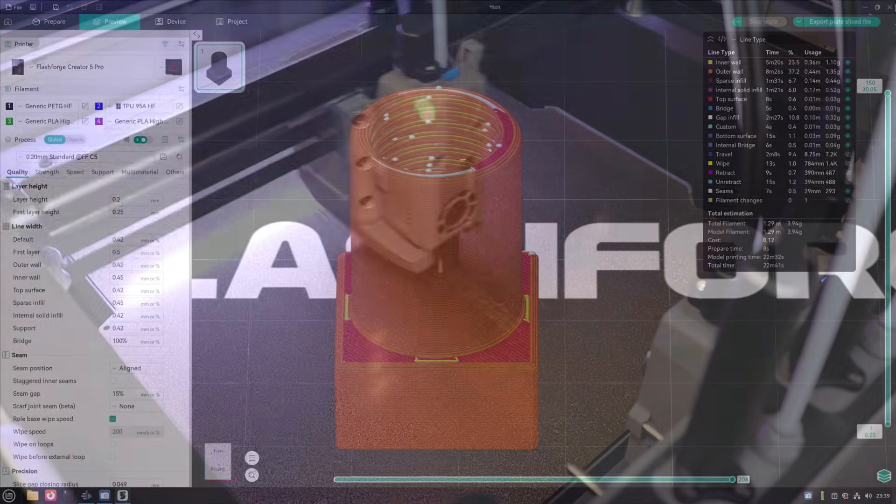